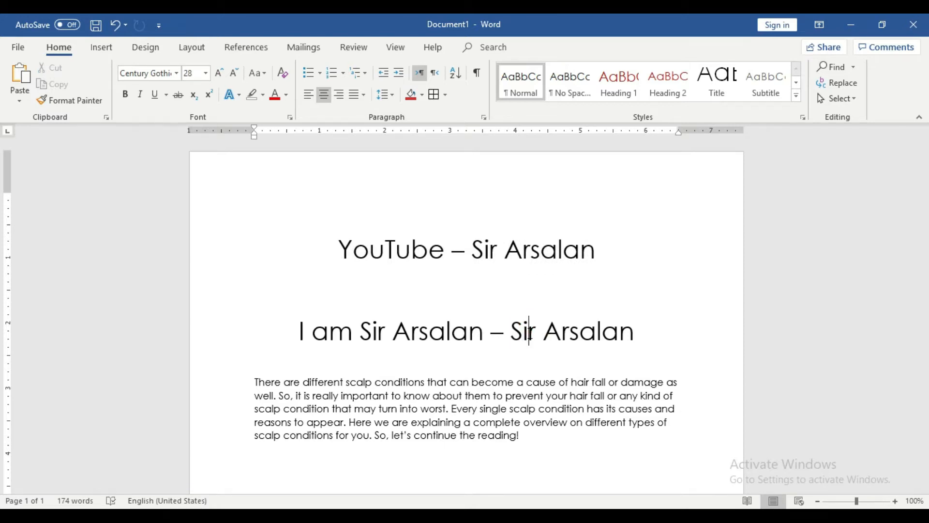
{"action": "scroll", "coordinate": [529, 332], "scroll_direction": "down", "scroll_amount": 3}
{"action": "left_click_drag", "start_coordinate": [532, 339], "coordinate": [251, 284]}
{"action": "scroll", "coordinate": [371, 335], "scroll_direction": "down", "scroll_amount": 3}
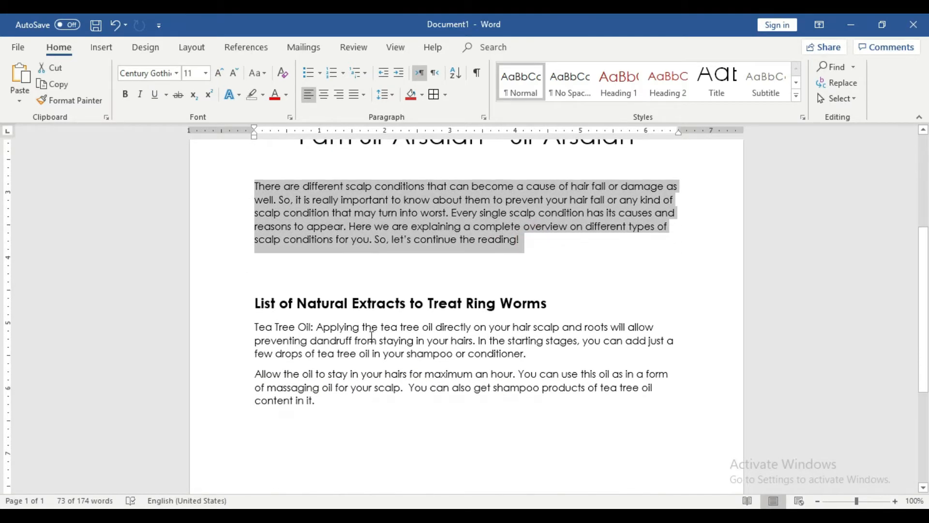
{"action": "left_click", "coordinate": [351, 301]}
{"action": "left_click_drag", "start_coordinate": [251, 301], "coordinate": [537, 304]}
{"action": "scroll", "coordinate": [344, 384], "scroll_direction": "down", "scroll_amount": 2}
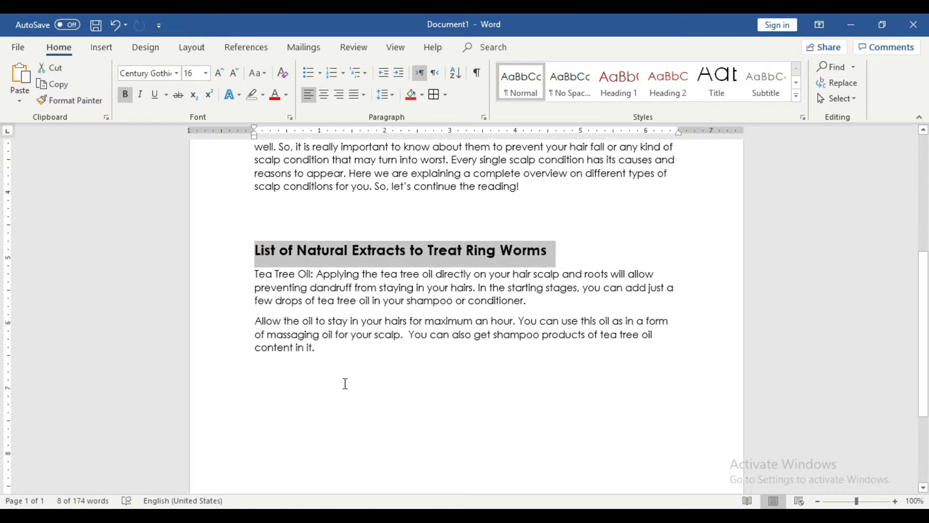
{"action": "triple_click", "coordinate": [530, 289]}
{"action": "triple_click", "coordinate": [329, 333]}
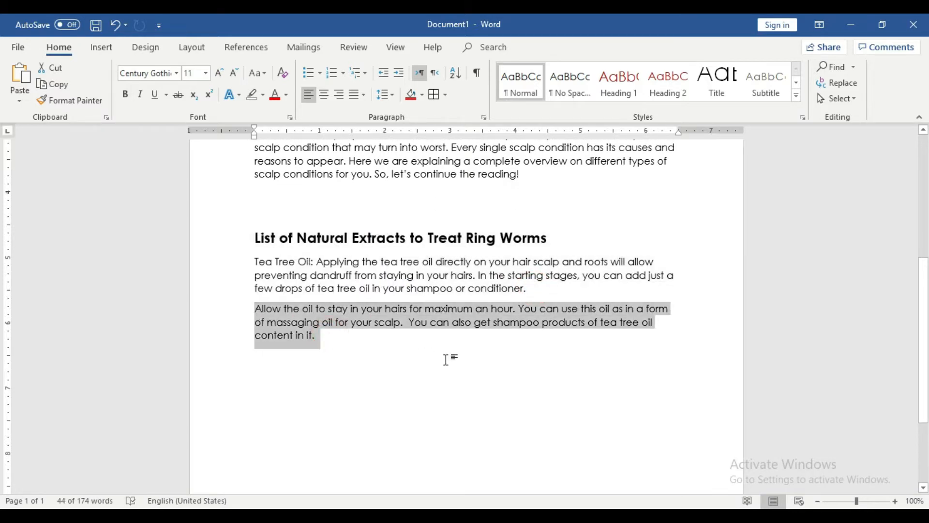
{"action": "scroll", "coordinate": [446, 360], "scroll_direction": "down", "scroll_amount": 3}
{"action": "scroll", "coordinate": [446, 359], "scroll_direction": "up", "scroll_amount": 10}
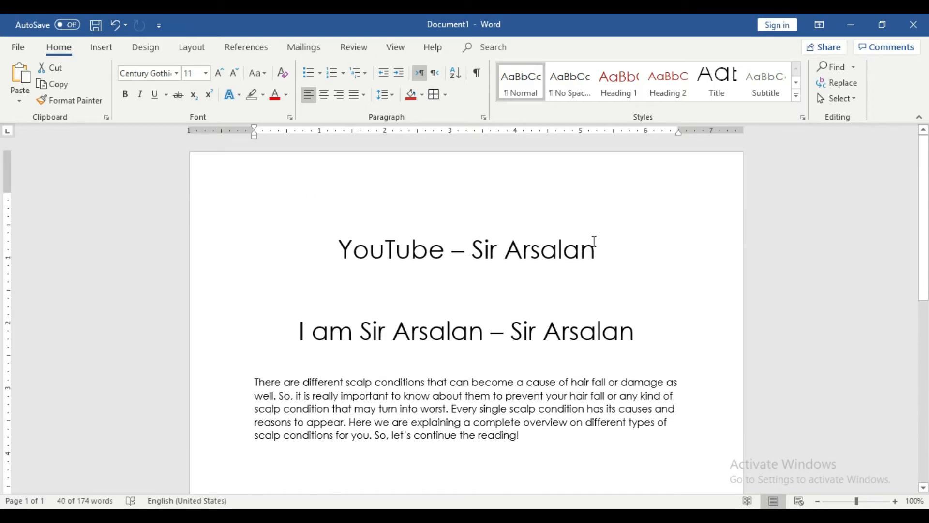
{"action": "left_click_drag", "start_coordinate": [596, 246], "coordinate": [338, 251]}
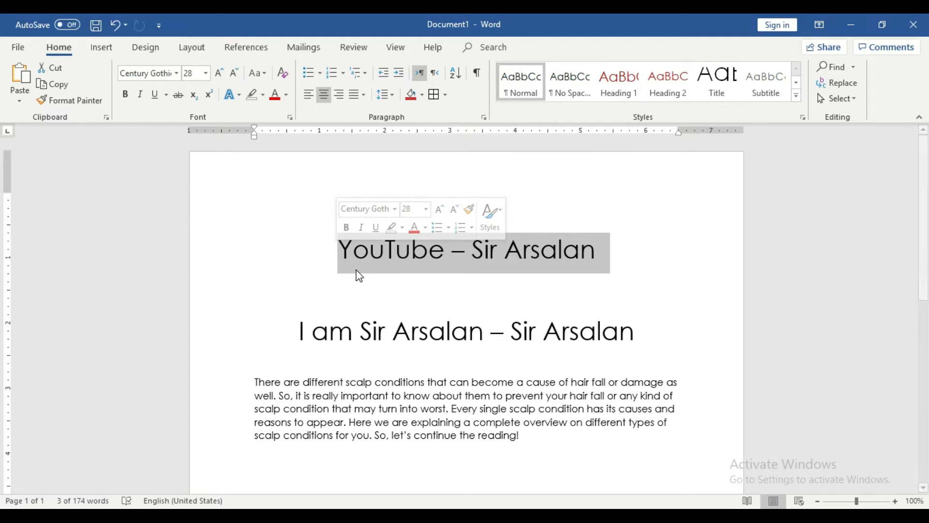
{"action": "left_click", "coordinate": [502, 294]}
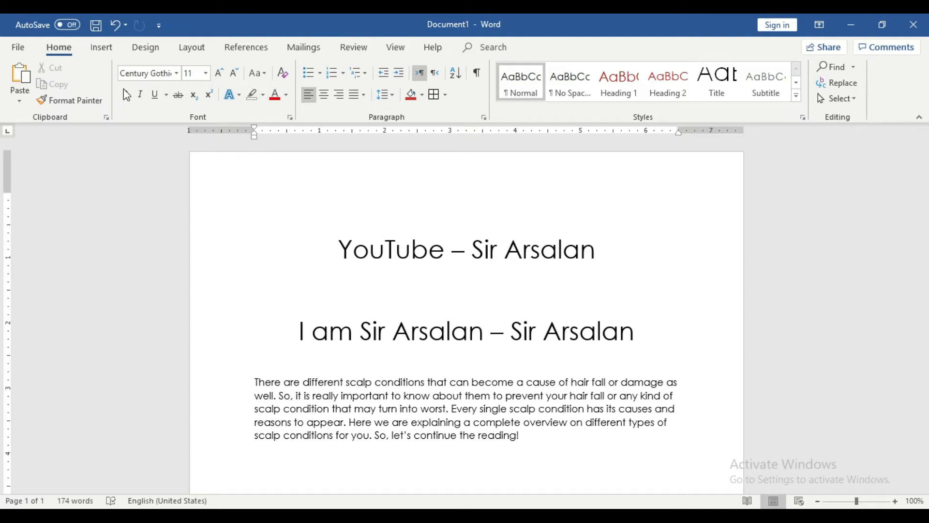
Step: Highlight the word 'YouTube' in the top title in pink
{"action": "left_click_drag", "start_coordinate": [342, 245], "coordinate": [444, 252]}
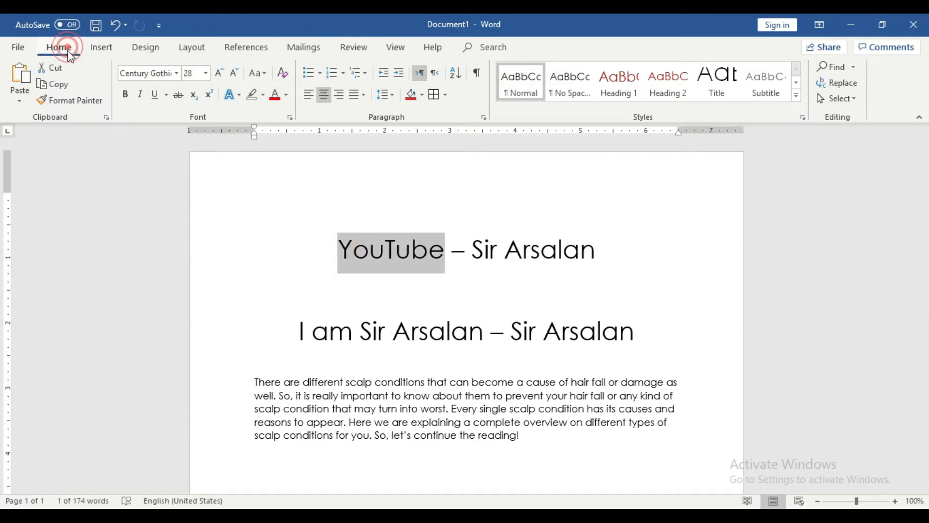
{"action": "left_click", "coordinate": [262, 94]}
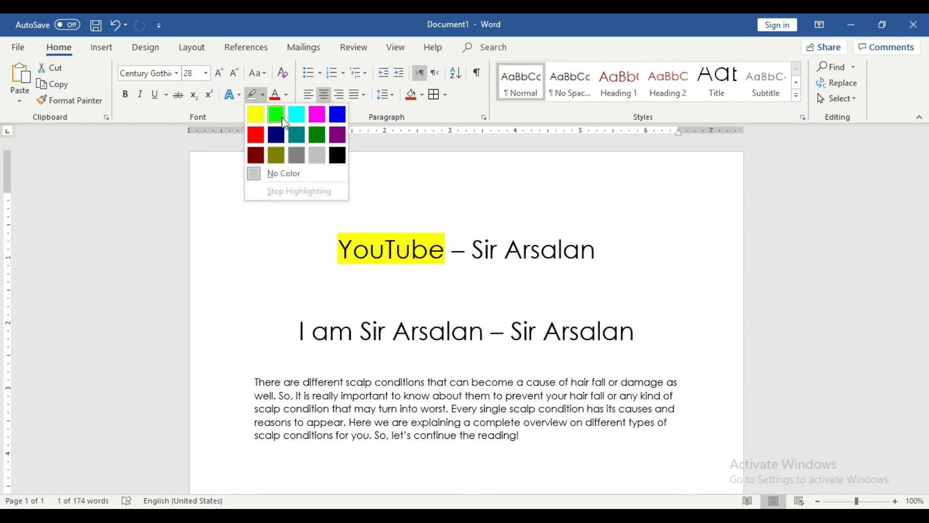
{"action": "left_click", "coordinate": [319, 114]}
Step: Type a person's name after 'YouTube', then select and delete it again
{"action": "left_click", "coordinate": [489, 252]}
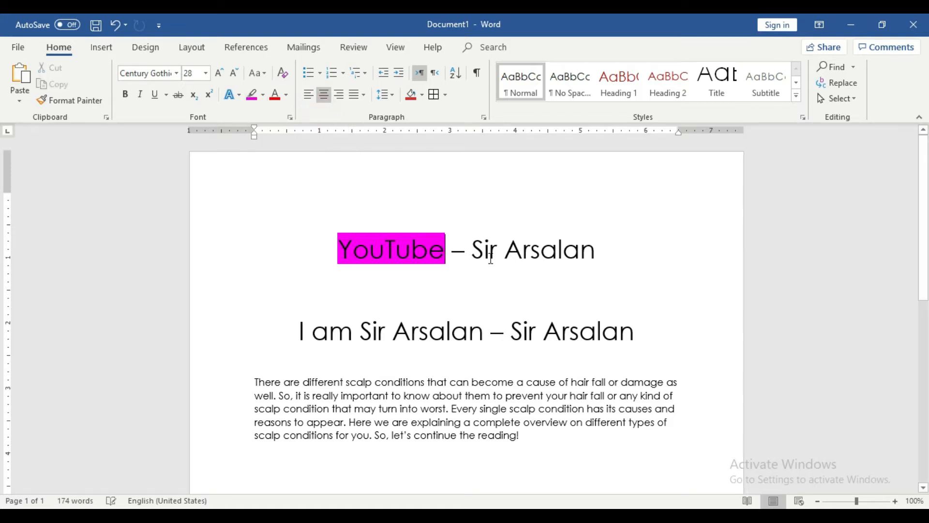
{"action": "left_click", "coordinate": [443, 254]}
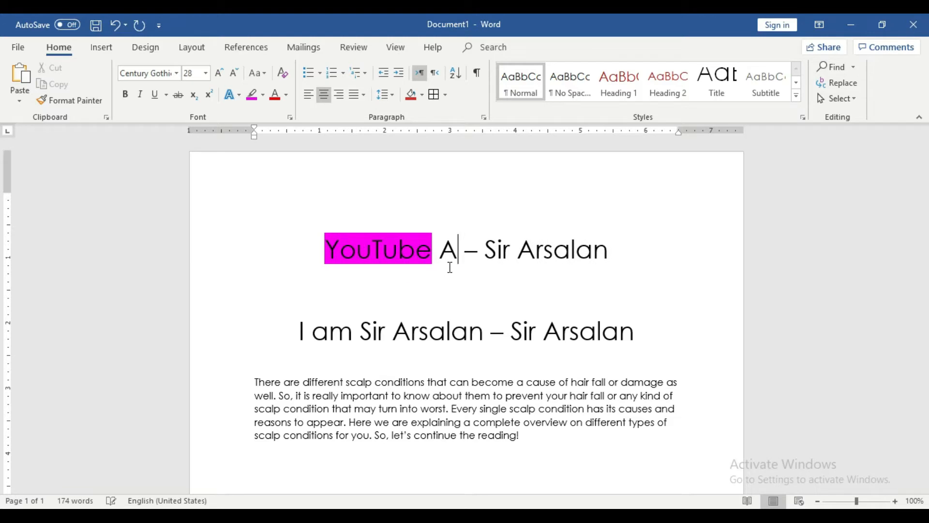
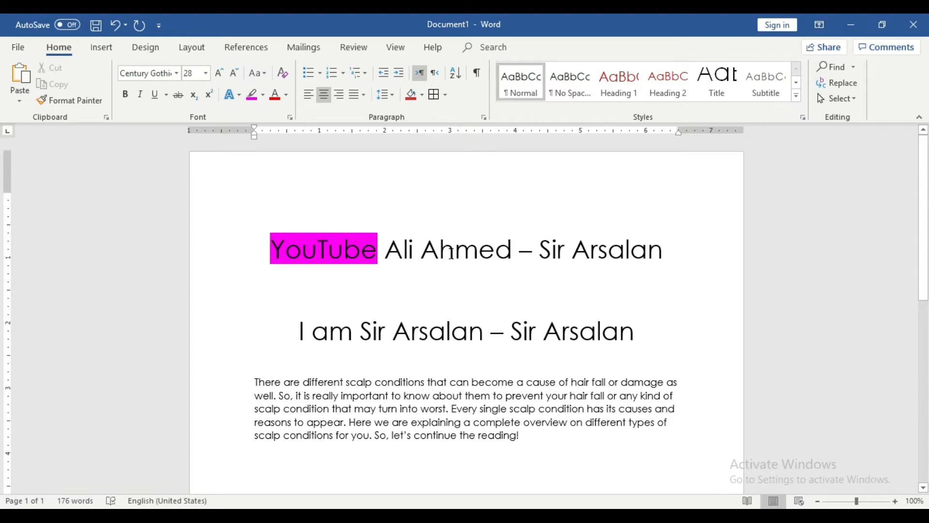
{"action": "left_click_drag", "start_coordinate": [377, 250], "coordinate": [275, 248]}
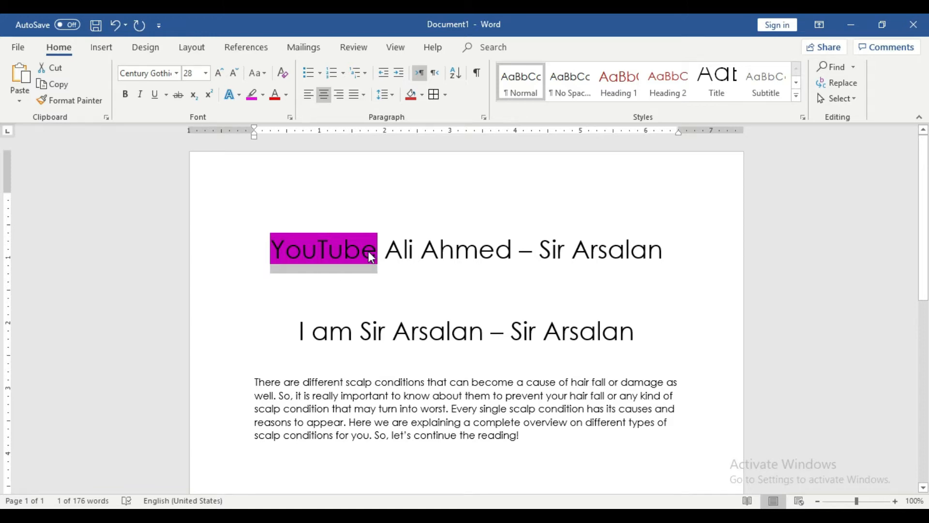
{"action": "left_click_drag", "start_coordinate": [511, 251], "coordinate": [400, 251]}
{"action": "key", "text": "Delete"}
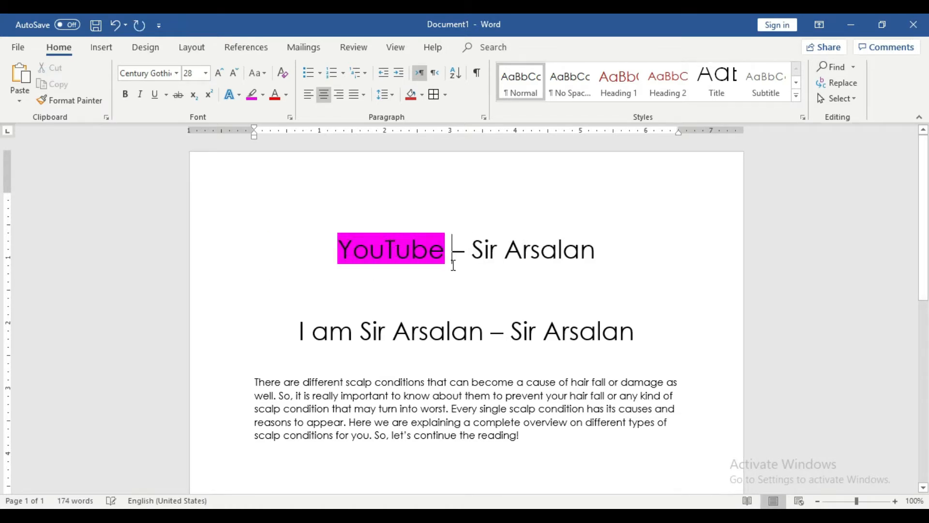
Step: Set the highlight on 'YouTube' to No Color, then dismiss the highlight palette from the blank line
{"action": "left_click_drag", "start_coordinate": [448, 250], "coordinate": [338, 251]}
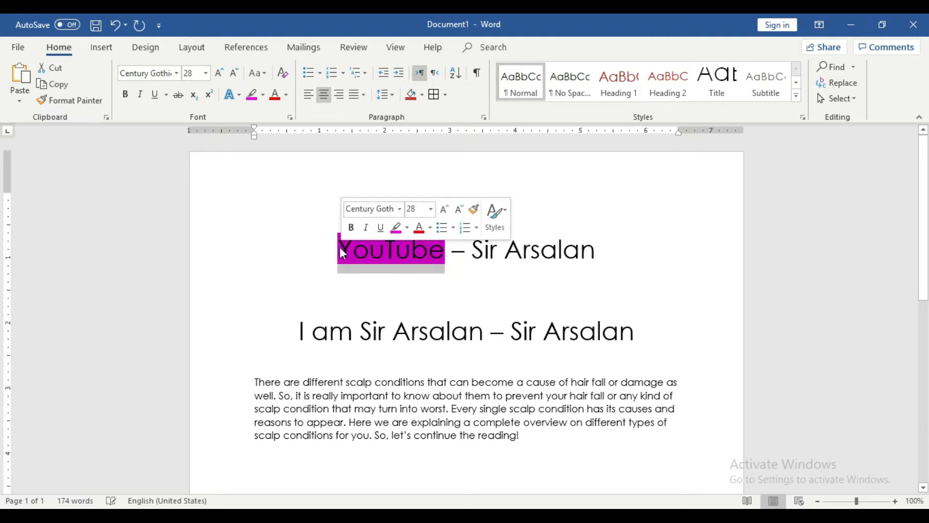
{"action": "left_click", "coordinate": [263, 94]}
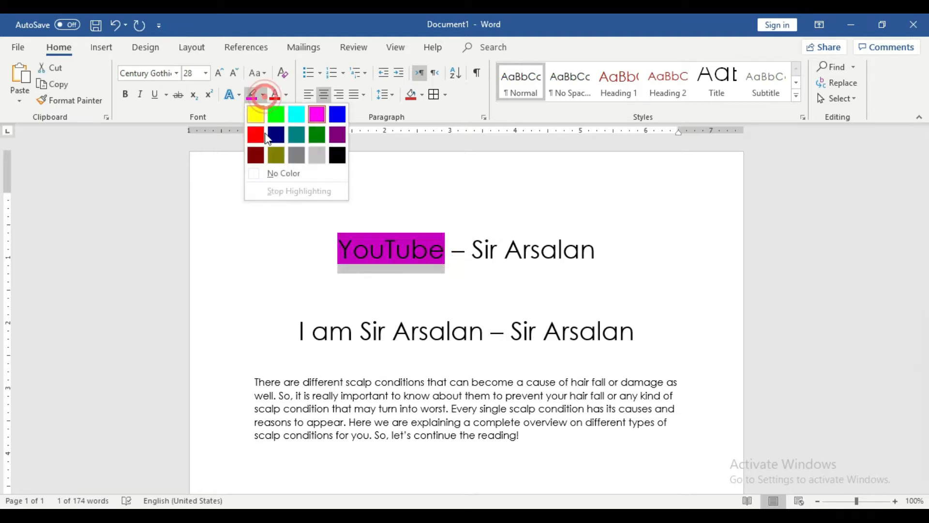
{"action": "left_click", "coordinate": [280, 174]}
{"action": "left_click", "coordinate": [459, 301]}
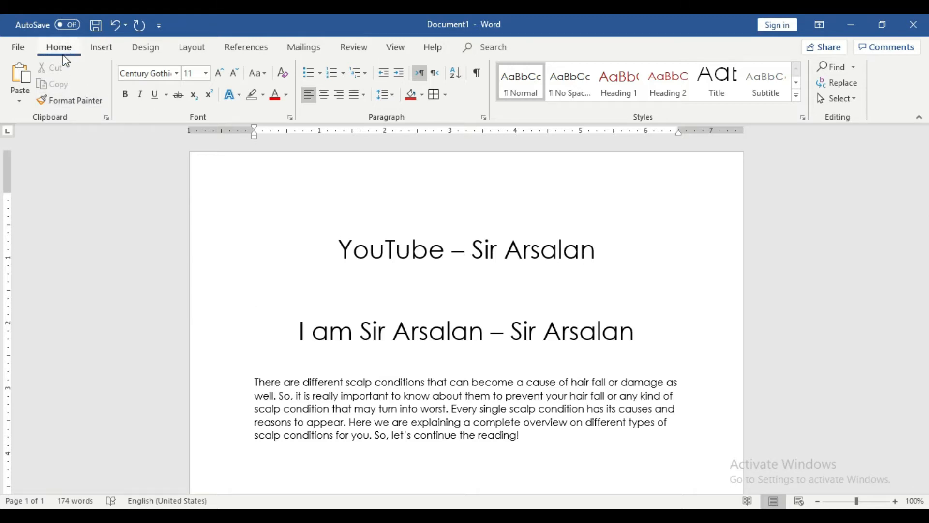
{"action": "left_click", "coordinate": [262, 95]}
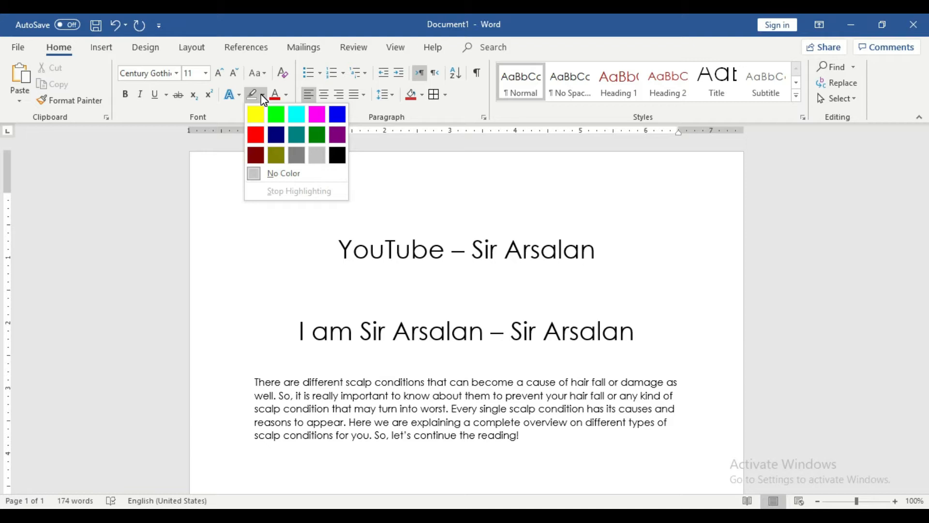
{"action": "left_click", "coordinate": [404, 252]}
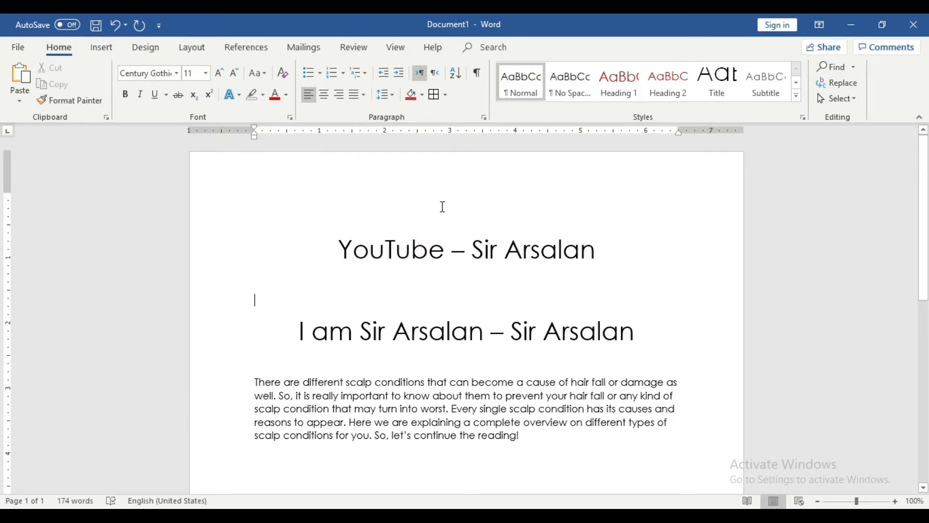
Step: Shade the whole top title line with full-width red paragraph shading
{"action": "left_click", "coordinate": [422, 95]}
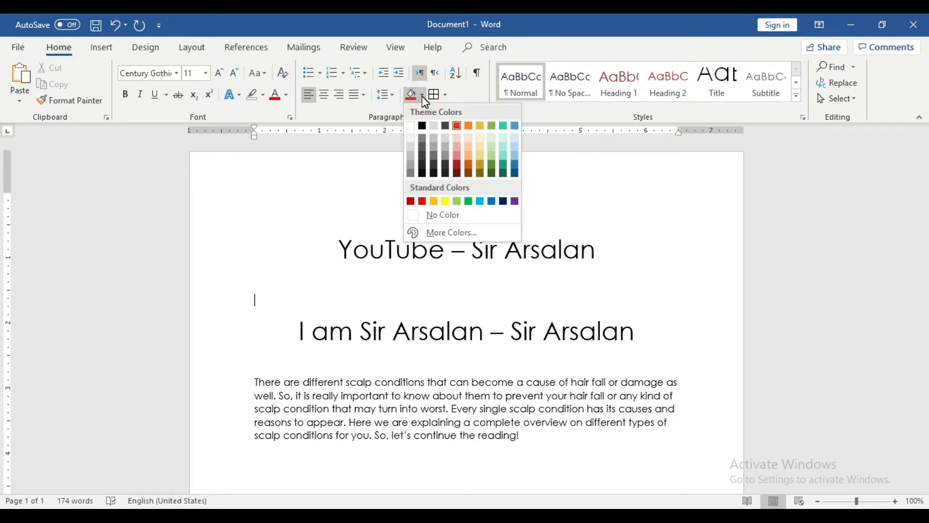
{"action": "left_click", "coordinate": [382, 237]}
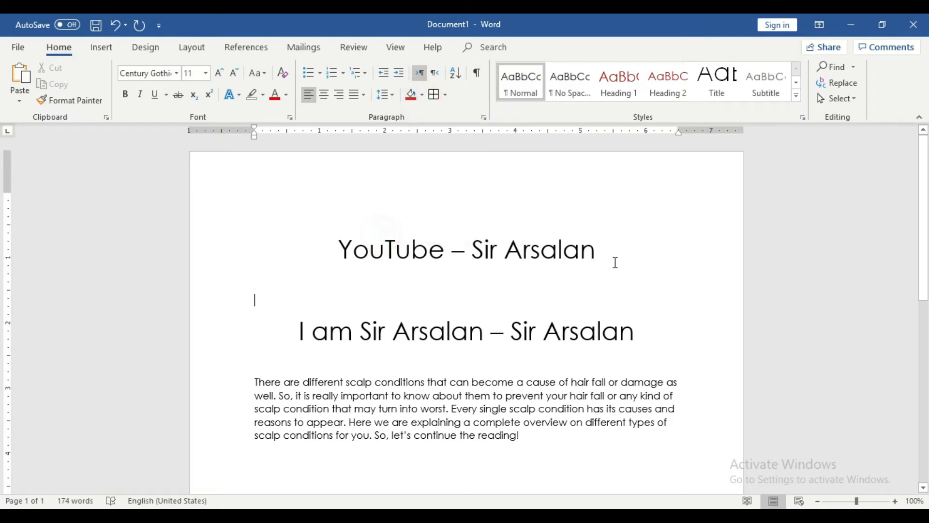
{"action": "left_click_drag", "start_coordinate": [343, 250], "coordinate": [496, 250]}
{"action": "left_click_drag", "start_coordinate": [595, 250], "coordinate": [506, 250]}
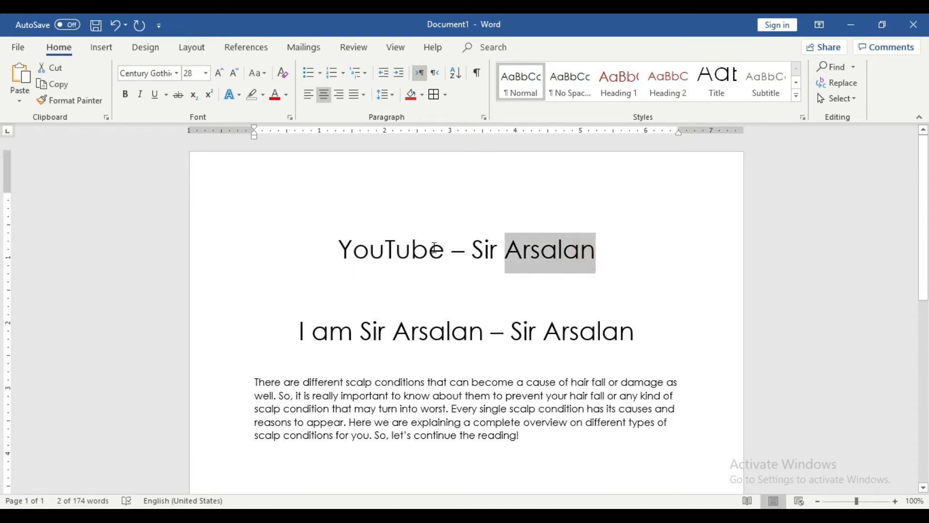
{"action": "left_click", "coordinate": [325, 244]}
{"action": "left_click", "coordinate": [65, 53]}
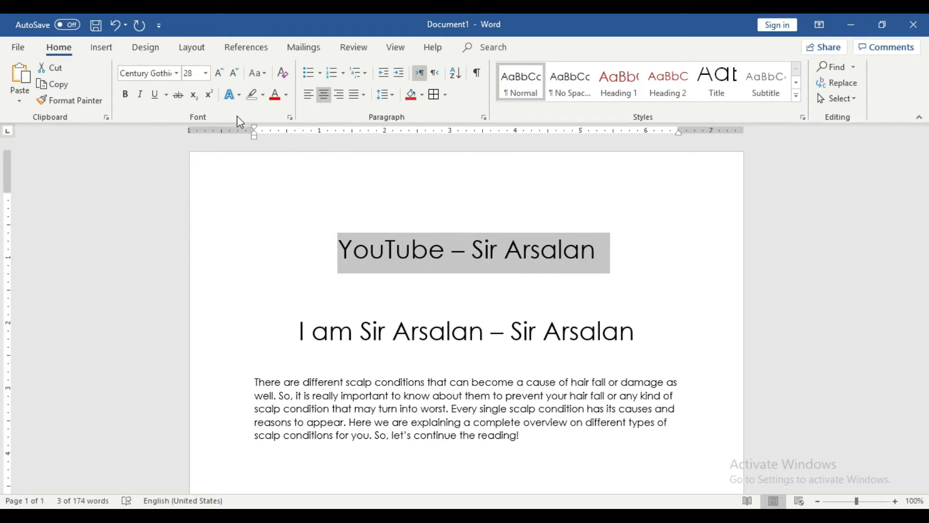
{"action": "left_click", "coordinate": [423, 95]}
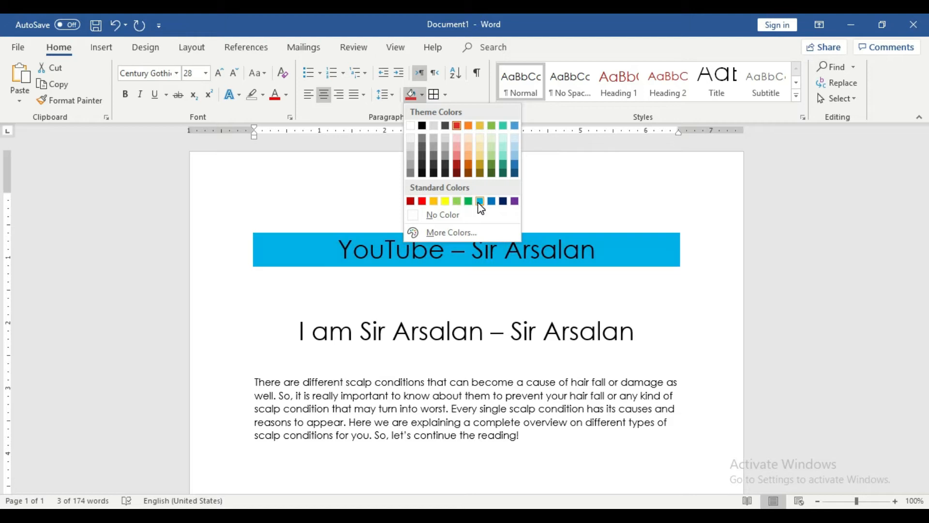
{"action": "left_click", "coordinate": [422, 201]}
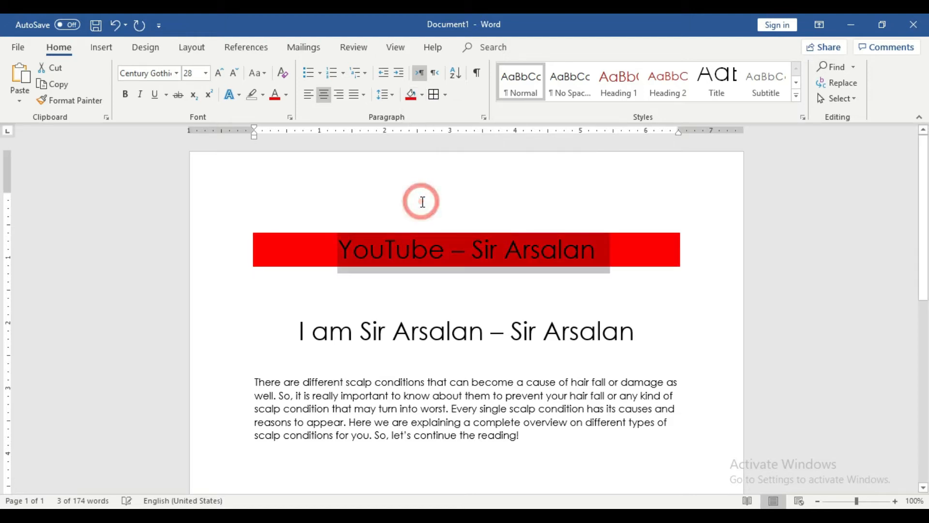
Step: Append 'Pakistan' to the end of the red-shaded title
{"action": "left_click", "coordinate": [620, 264]}
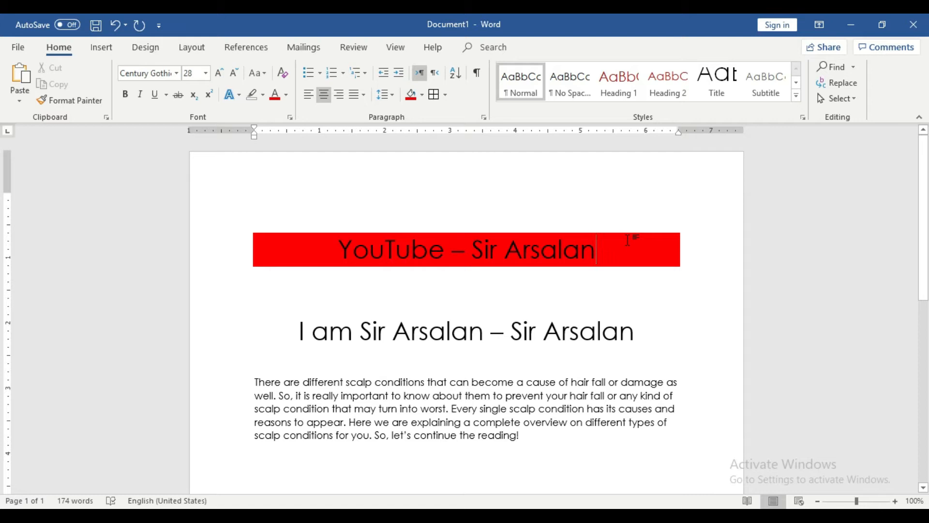
{"action": "type", "text": "Pakistan"}
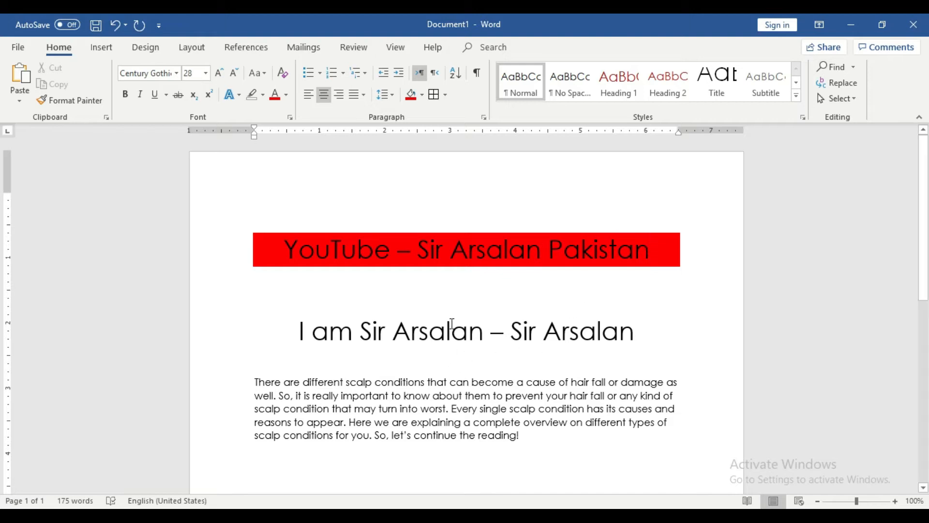
{"action": "mouse_move", "coordinate": [300, 330]}
{"action": "left_mouse_down"}
{"action": "mouse_move", "coordinate": [631, 341]}
{"action": "mouse_move", "coordinate": [290, 316]}
{"action": "left_mouse_up"}
Step: Apply teal-green paragraph shading to the whole second heading line
{"action": "left_click", "coordinate": [583, 358]}
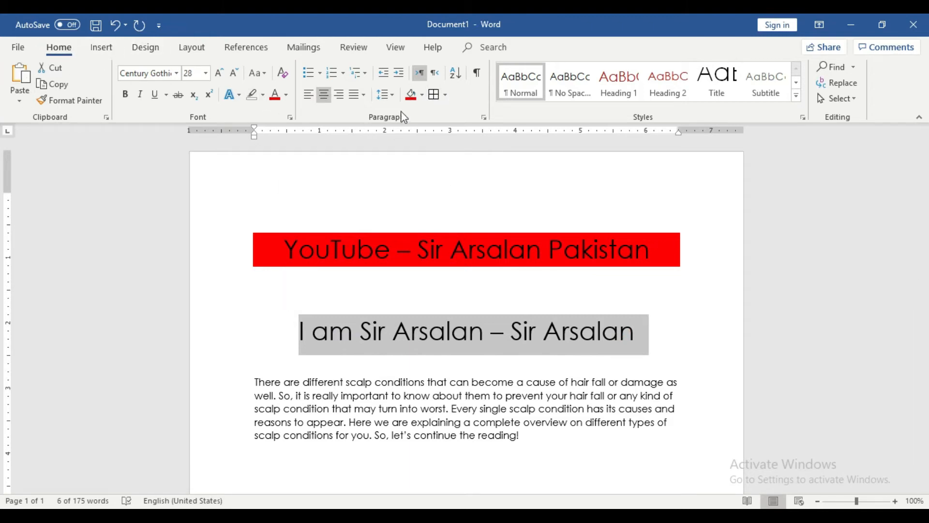
{"action": "left_click", "coordinate": [422, 95]}
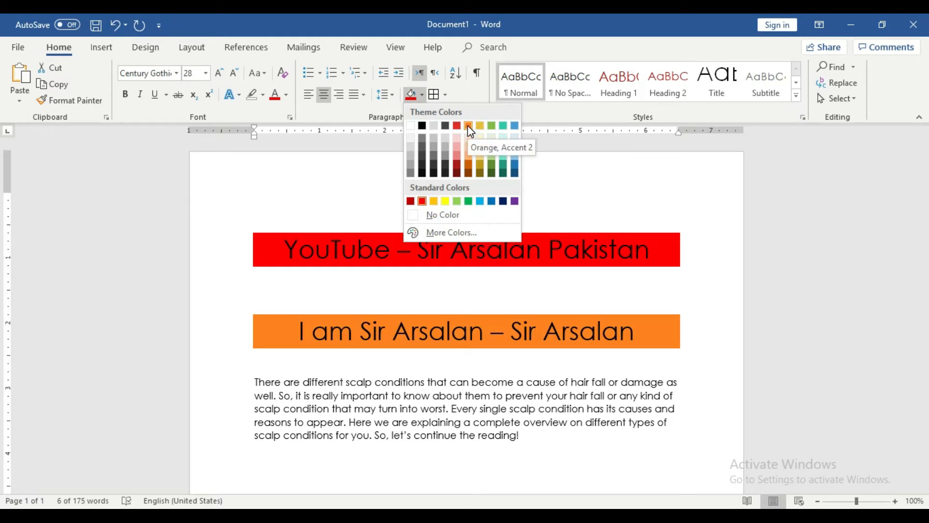
{"action": "left_click", "coordinate": [504, 125]}
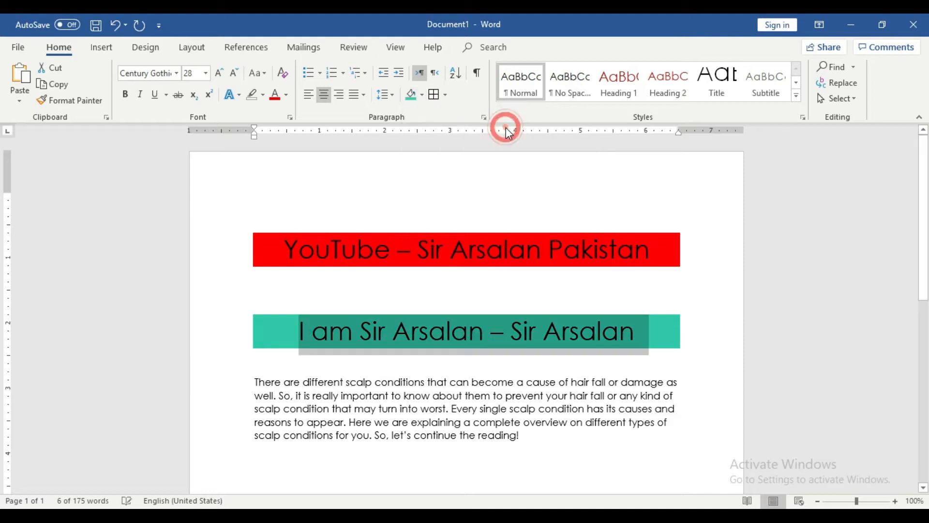
{"action": "left_click", "coordinate": [560, 408]}
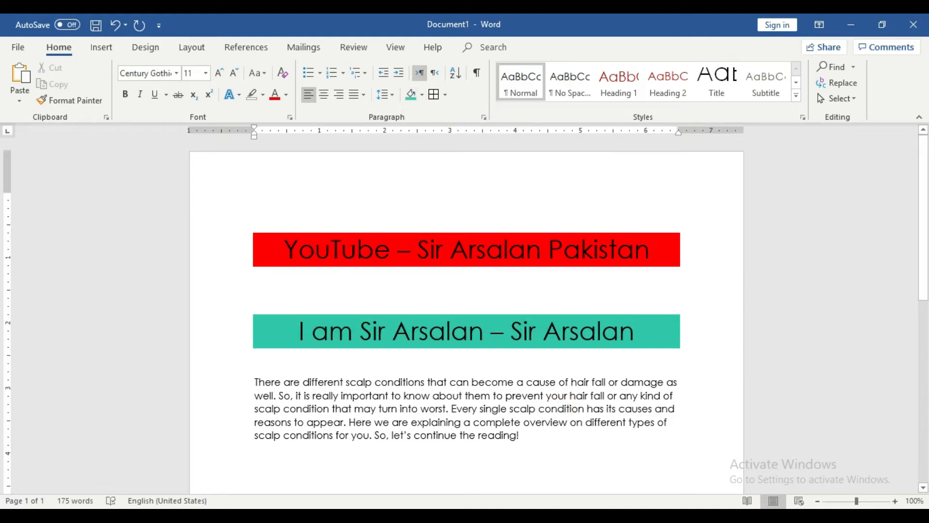
Step: Scroll down to the first body paragraph and try selecting its text
{"action": "scroll", "coordinate": [457, 383], "scroll_direction": "down", "scroll_amount": 1}
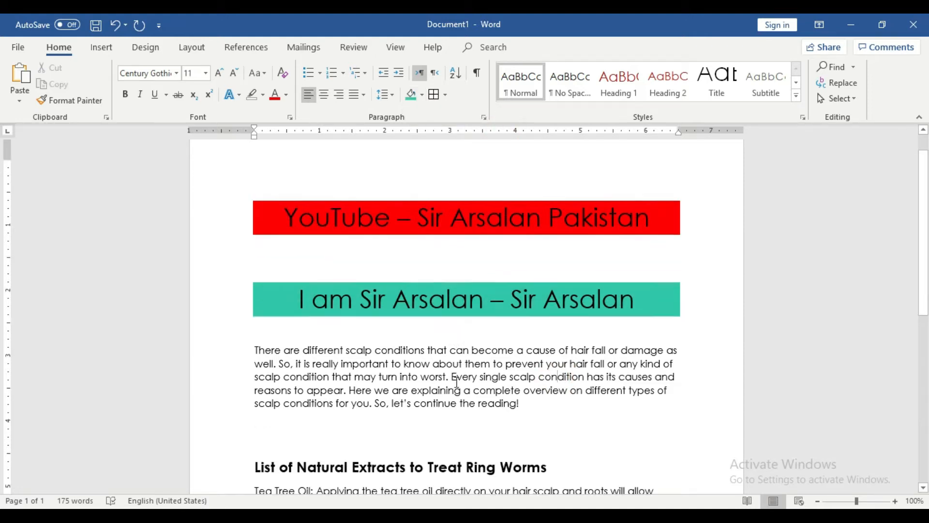
{"action": "left_click_drag", "start_coordinate": [523, 404], "coordinate": [256, 353]}
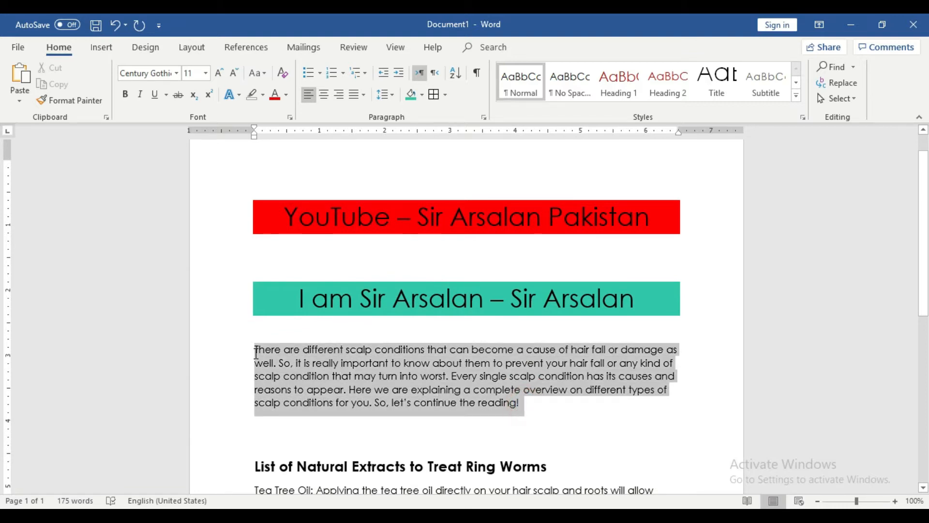
{"action": "left_click", "coordinate": [527, 403]}
{"action": "left_click_drag", "start_coordinate": [527, 402], "coordinate": [478, 405]}
{"action": "left_click", "coordinate": [465, 406]}
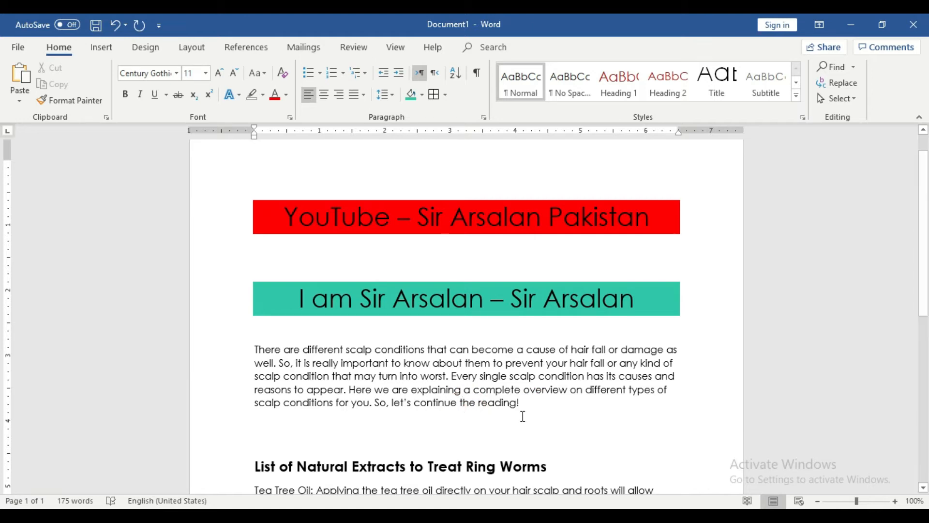
Step: Highlight the entire scalp-conditions introduction paragraph in yellow
{"action": "left_click_drag", "start_coordinate": [522, 404], "coordinate": [218, 338]}
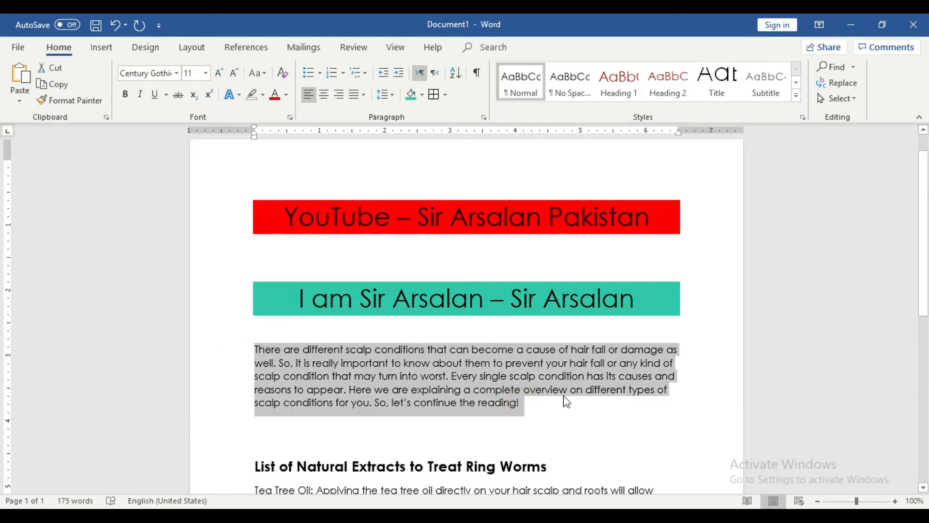
{"action": "left_click", "coordinate": [259, 97]}
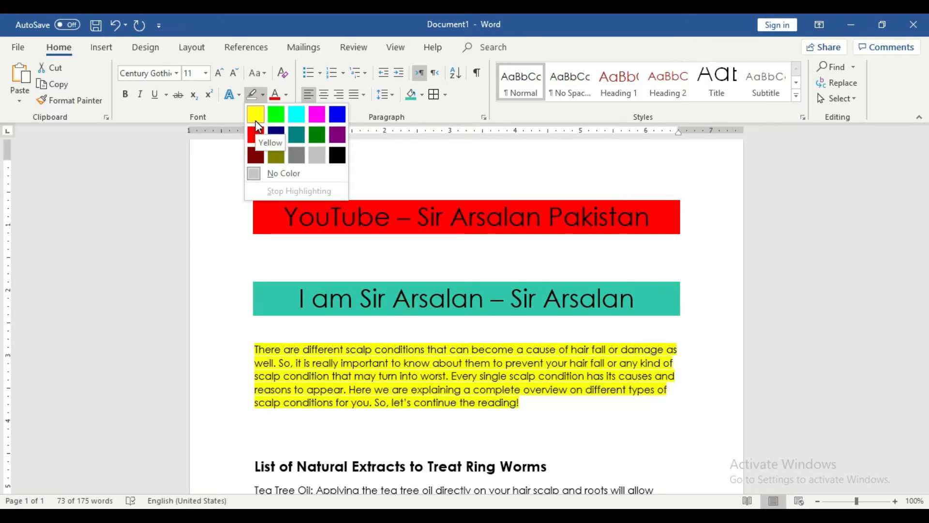
{"action": "left_click", "coordinate": [255, 116]}
{"action": "key", "text": "Left"}
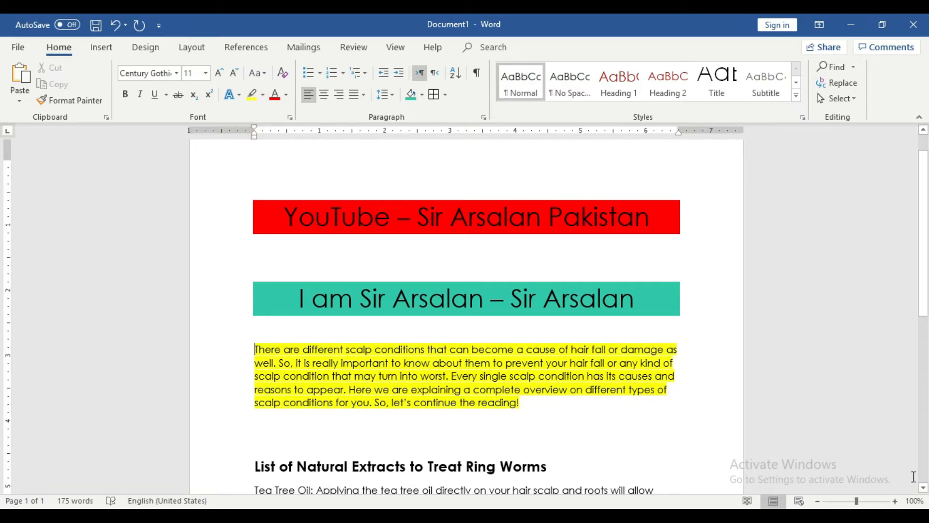
Step: Zoom in to inspect the yellow paragraph, then zoom back out to full page width
{"action": "left_click", "coordinate": [897, 502]}
{"action": "left_click", "coordinate": [897, 502]}
{"action": "left_click", "coordinate": [897, 502]}
{"action": "left_click", "coordinate": [898, 502]}
{"action": "left_click", "coordinate": [898, 502]}
{"action": "left_click", "coordinate": [897, 502]}
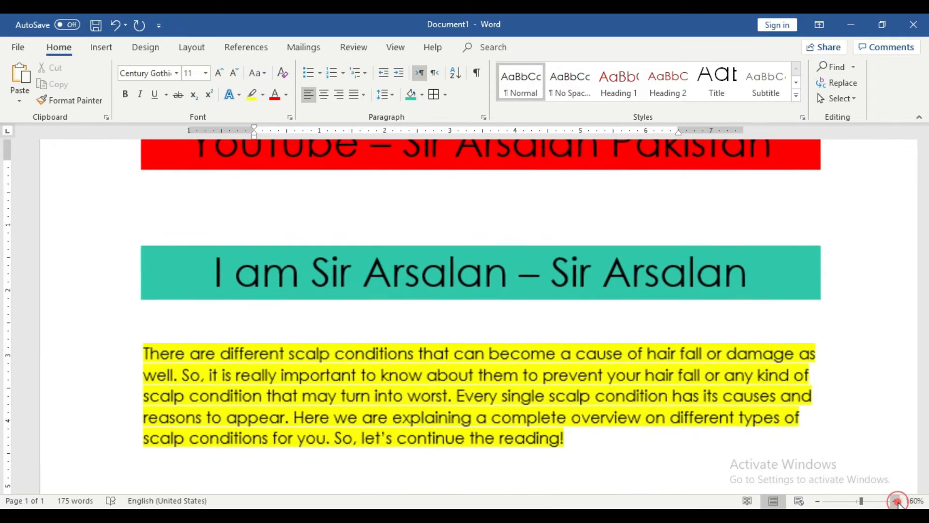
{"action": "left_click", "coordinate": [896, 501]}
{"action": "left_click", "coordinate": [896, 500]}
{"action": "left_click", "coordinate": [896, 501]}
{"action": "left_click", "coordinate": [896, 501]}
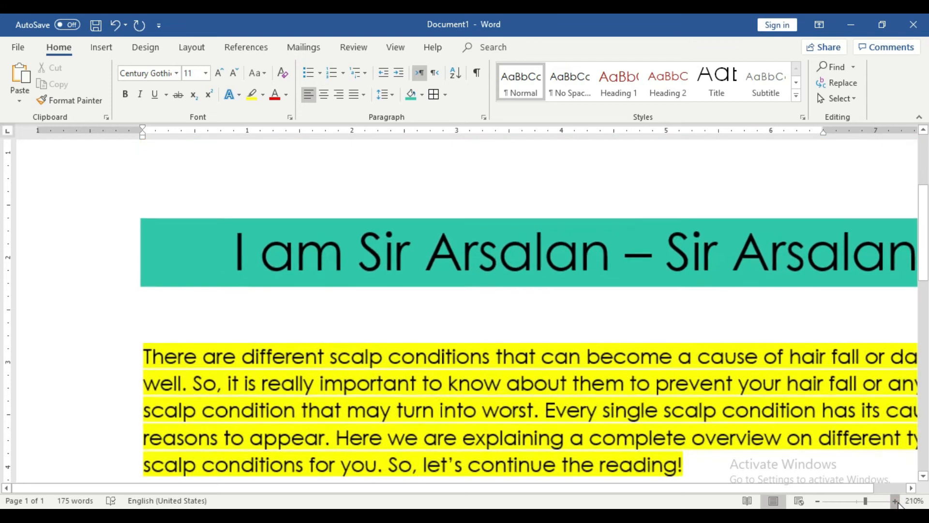
{"action": "left_click", "coordinate": [896, 501]}
{"action": "left_click", "coordinate": [895, 501]}
{"action": "left_click", "coordinate": [896, 501]}
{"action": "left_click", "coordinate": [896, 501]}
{"action": "left_click", "coordinate": [896, 501]}
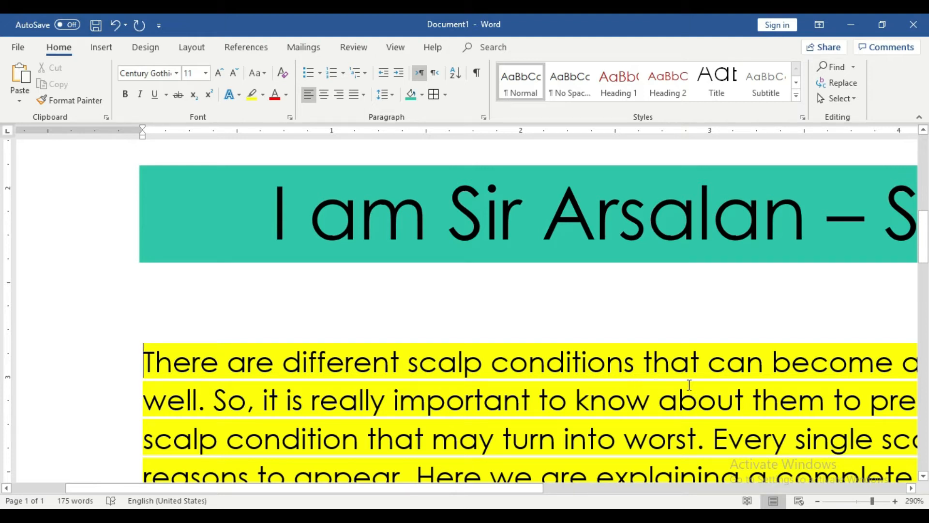
{"action": "left_click", "coordinate": [817, 501]}
{"action": "left_click", "coordinate": [817, 501]}
{"action": "left_click", "coordinate": [817, 501]}
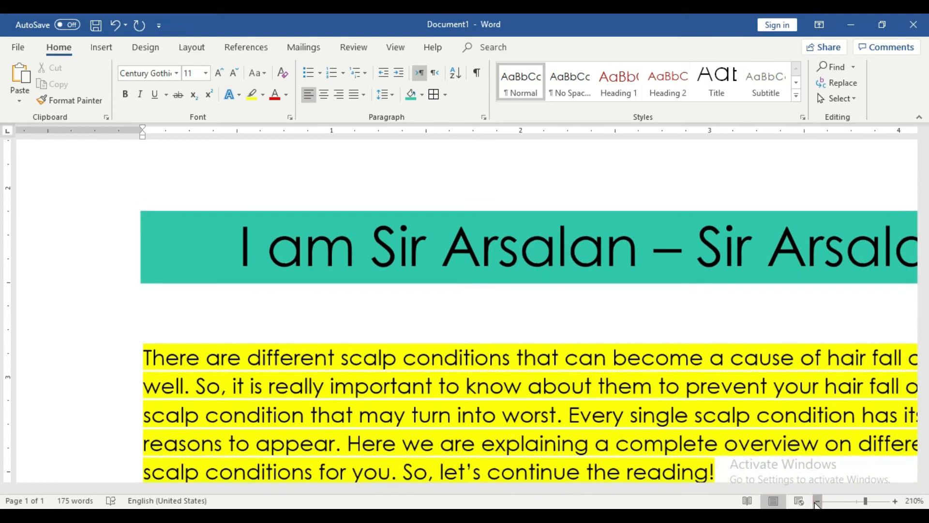
{"action": "left_click", "coordinate": [817, 501]}
{"action": "left_click", "coordinate": [817, 501]}
{"action": "left_click", "coordinate": [817, 501]}
{"action": "left_click", "coordinate": [817, 501]}
{"action": "left_click", "coordinate": [817, 501]}
{"action": "left_click", "coordinate": [817, 501]}
{"action": "left_click", "coordinate": [817, 501]}
{"action": "left_click", "coordinate": [817, 501]}
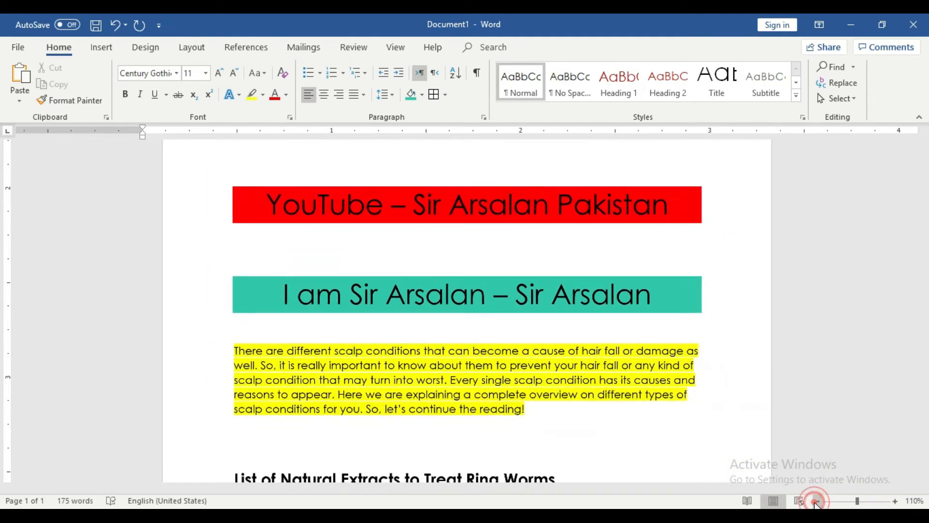
{"action": "left_click", "coordinate": [817, 501]}
Step: Remove the yellow highlight from the body paragraph
{"action": "left_click_drag", "start_coordinate": [530, 409], "coordinate": [255, 347]}
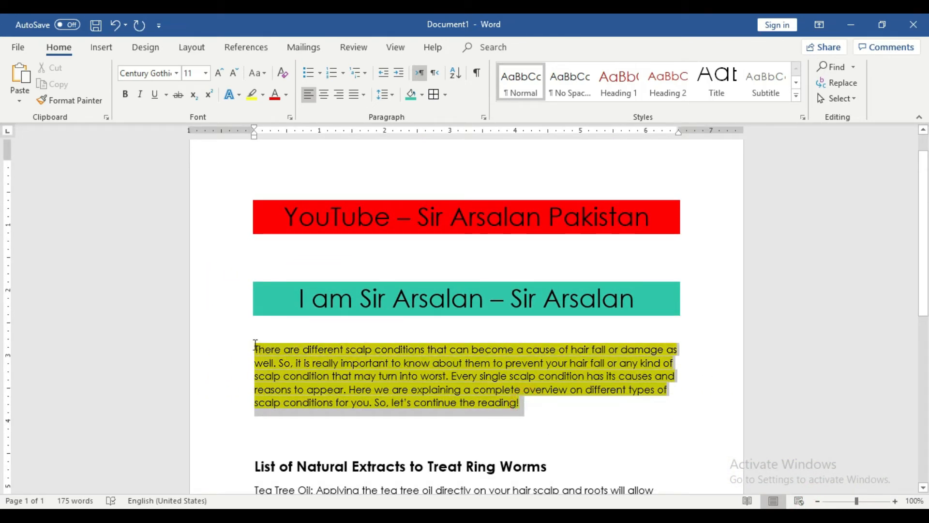
{"action": "left_click", "coordinate": [263, 94]}
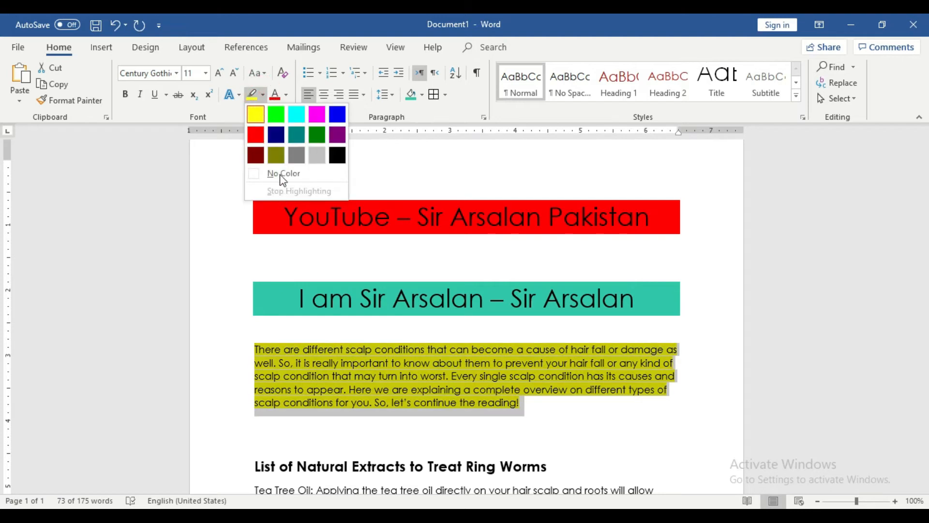
{"action": "left_click", "coordinate": [279, 170]}
Step: Shade the body paragraph green and enlarge its text to 14 pt
{"action": "left_click", "coordinate": [503, 404]}
{"action": "left_click_drag", "start_coordinate": [527, 401], "coordinate": [255, 347]}
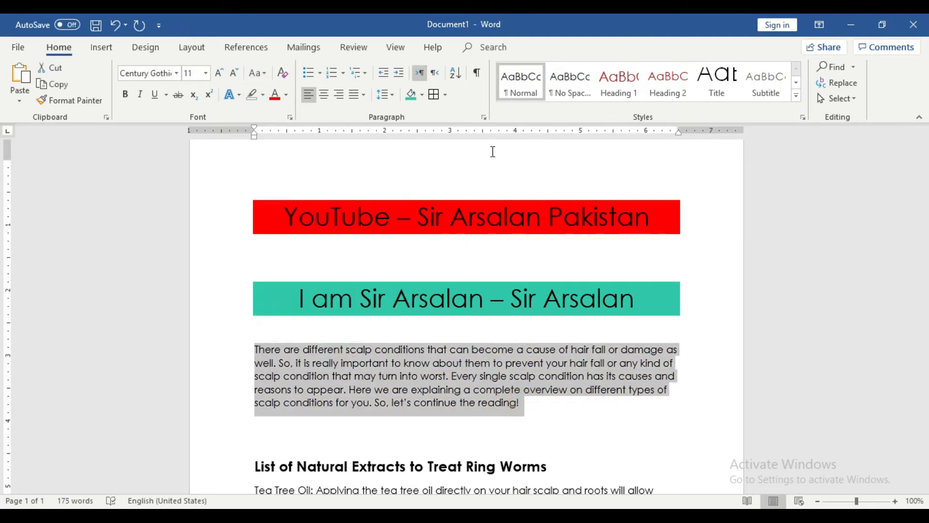
{"action": "left_click", "coordinate": [421, 96]}
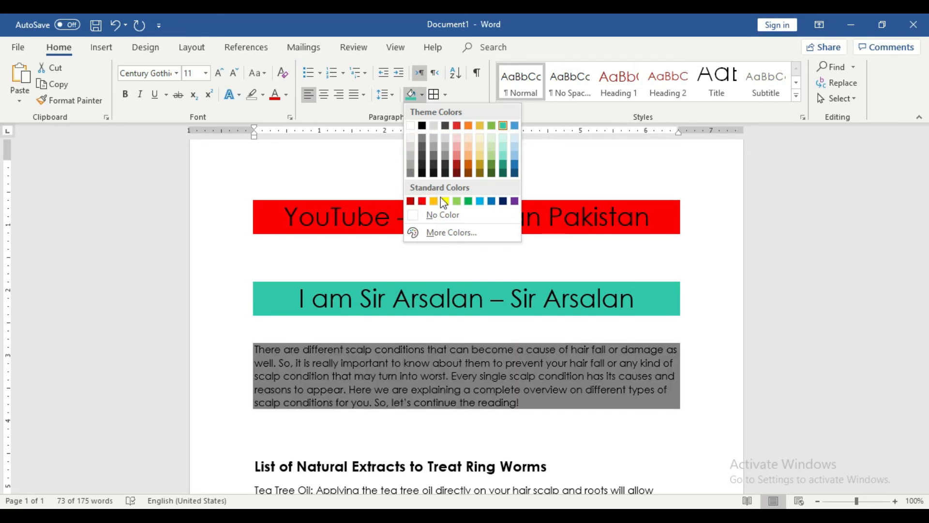
{"action": "left_click", "coordinate": [469, 201]}
{"action": "left_click", "coordinate": [529, 406]}
{"action": "left_click_drag", "start_coordinate": [531, 400], "coordinate": [241, 341]}
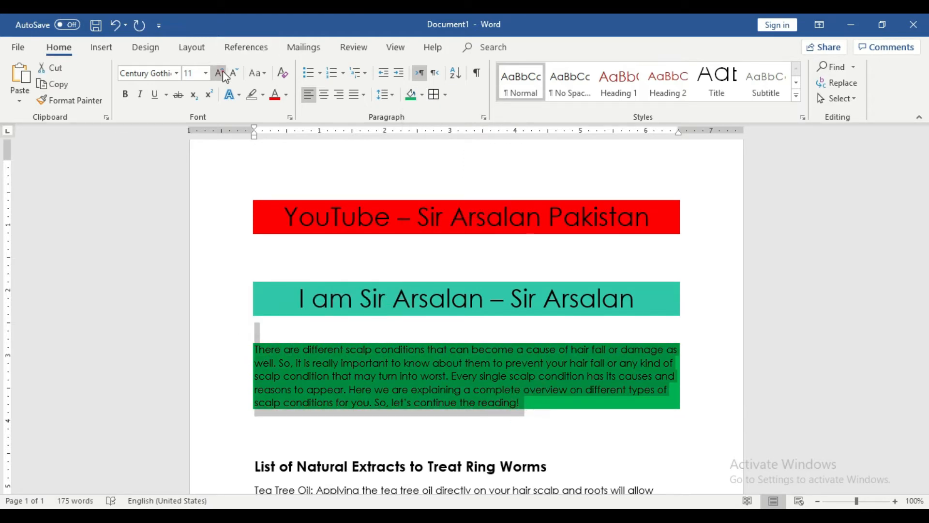
{"action": "left_click", "coordinate": [220, 73]}
{"action": "left_click", "coordinate": [221, 73]}
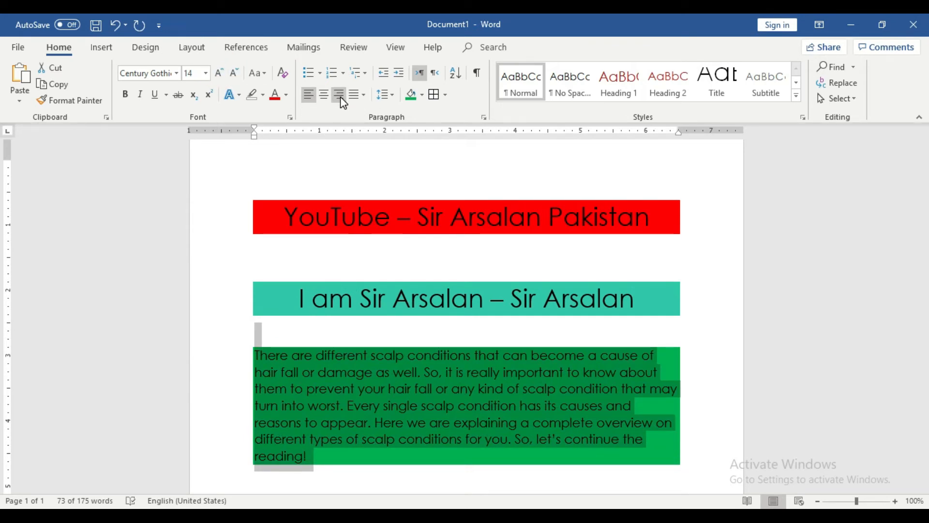
Step: Justify the green-shaded body paragraph and zoom in to check it
{"action": "left_click", "coordinate": [364, 95]}
{"action": "left_click", "coordinate": [366, 110]}
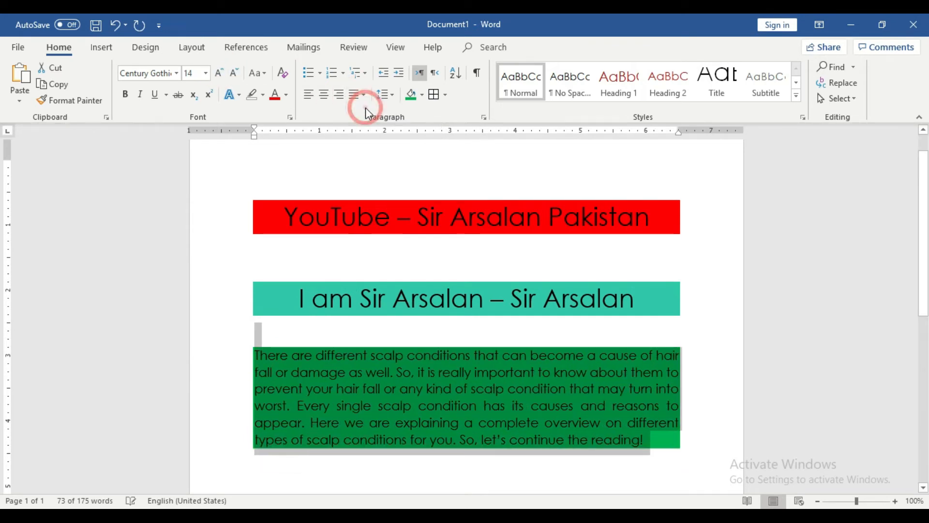
{"action": "left_click", "coordinate": [681, 422]}
{"action": "left_click", "coordinate": [895, 501]}
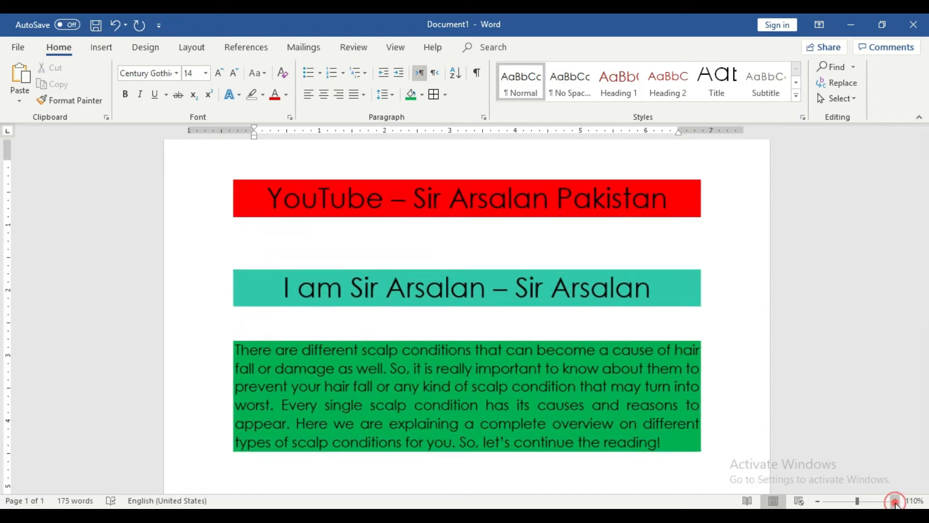
{"action": "left_click", "coordinate": [895, 501]}
{"action": "left_click", "coordinate": [895, 501]}
{"action": "left_click", "coordinate": [895, 501]}
{"action": "left_click", "coordinate": [895, 501]}
{"action": "left_click", "coordinate": [894, 501]}
{"action": "scroll", "coordinate": [764, 394], "scroll_direction": "down", "scroll_amount": 3}
{"action": "scroll", "coordinate": [173, 280], "scroll_direction": "up", "scroll_amount": 2}
{"action": "left_click_drag", "start_coordinate": [118, 268], "coordinate": [748, 400]}
{"action": "left_click", "coordinate": [750, 400]}
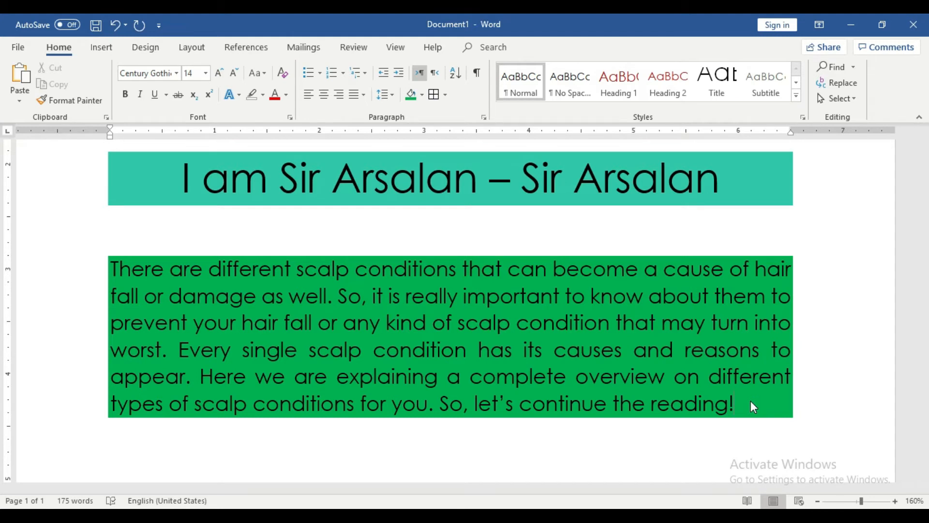
Step: Remove the green paragraph shading from the body paragraph
{"action": "left_click_drag", "start_coordinate": [751, 401], "coordinate": [120, 270]}
{"action": "left_click", "coordinate": [421, 95]}
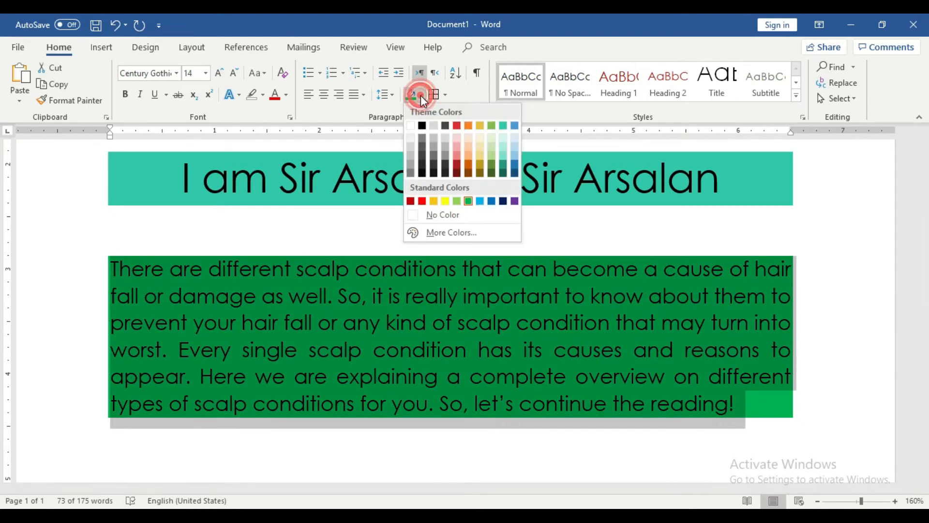
{"action": "left_click", "coordinate": [426, 215]}
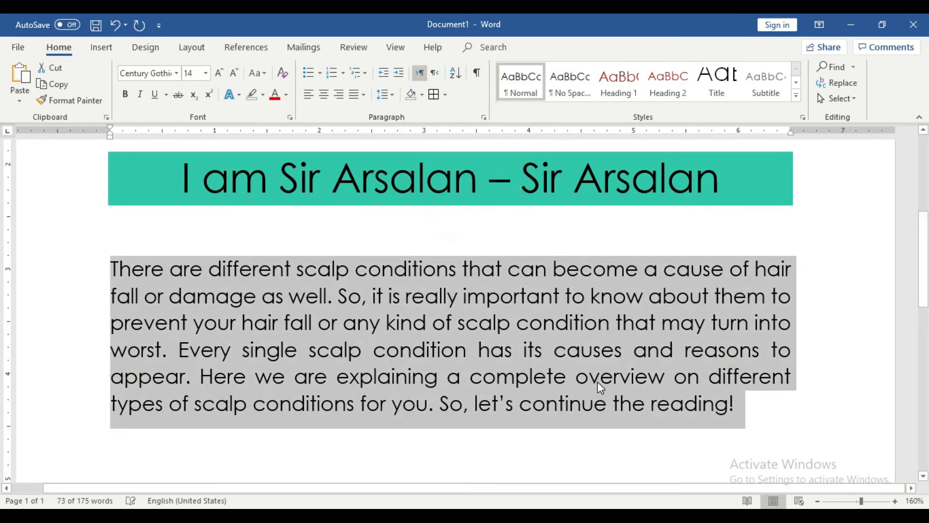
{"action": "left_click", "coordinate": [599, 379]}
Step: Highlight the body paragraph's text in red
{"action": "left_click_drag", "start_coordinate": [746, 406], "coordinate": [116, 269]}
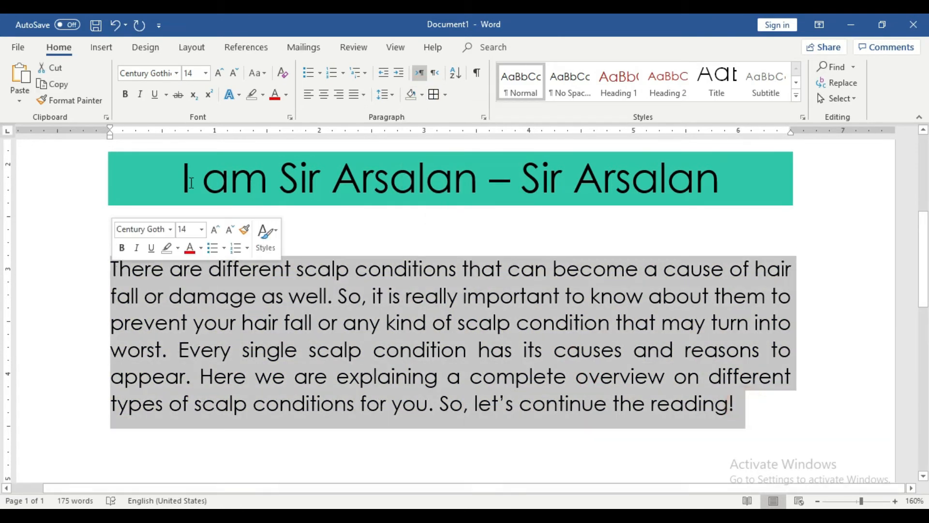
{"action": "left_click", "coordinate": [265, 96]}
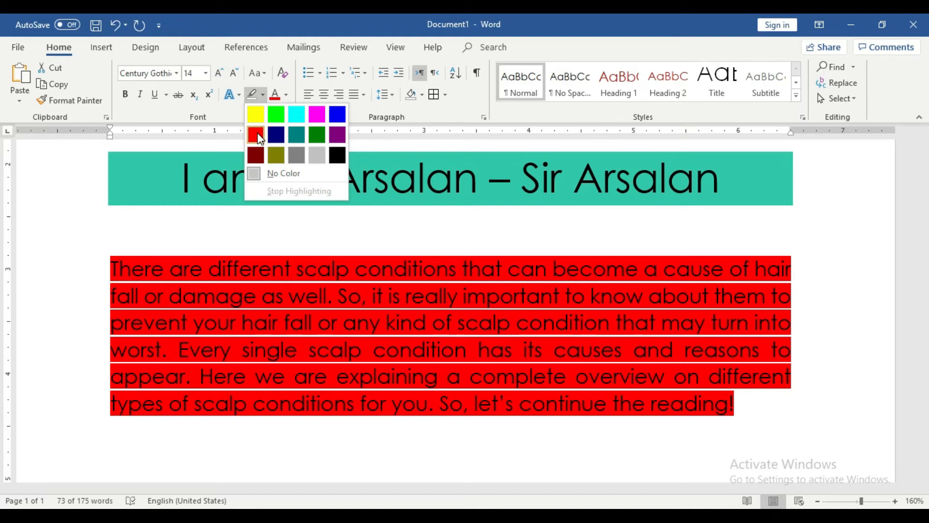
{"action": "left_click", "coordinate": [258, 137]}
{"action": "left_click", "coordinate": [740, 409]}
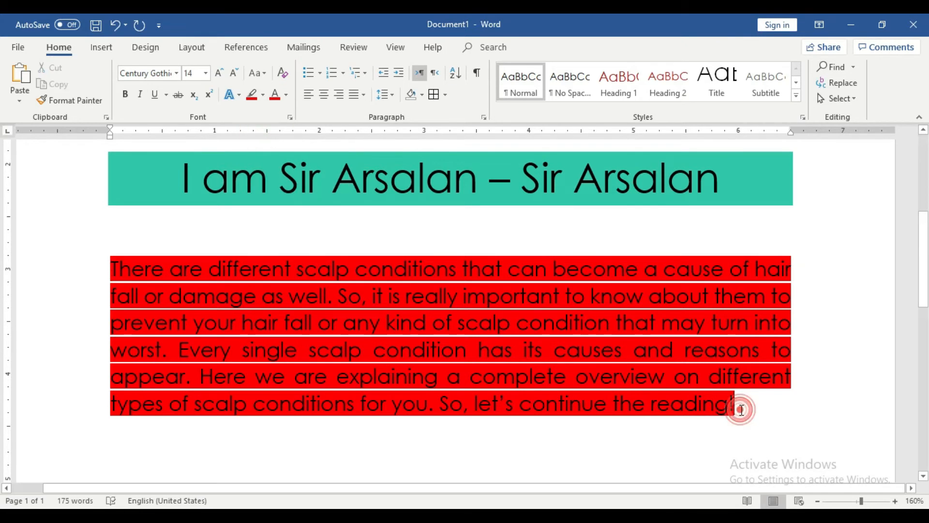
{"action": "left_click", "coordinate": [818, 357]}
Step: Replace the red highlight with solid red paragraph shading, viewed at 110% zoom
{"action": "left_click_drag", "start_coordinate": [750, 407], "coordinate": [106, 274]}
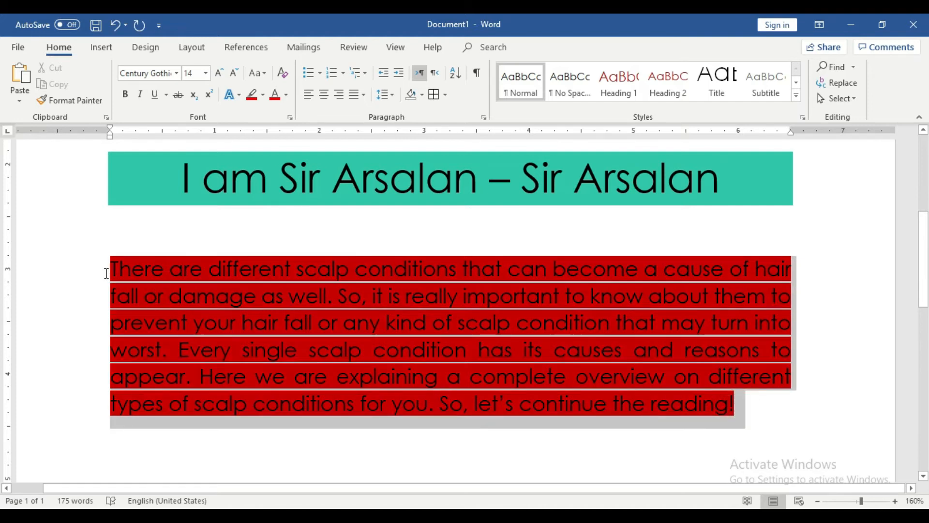
{"action": "left_click", "coordinate": [263, 94]}
{"action": "left_click", "coordinate": [269, 174]}
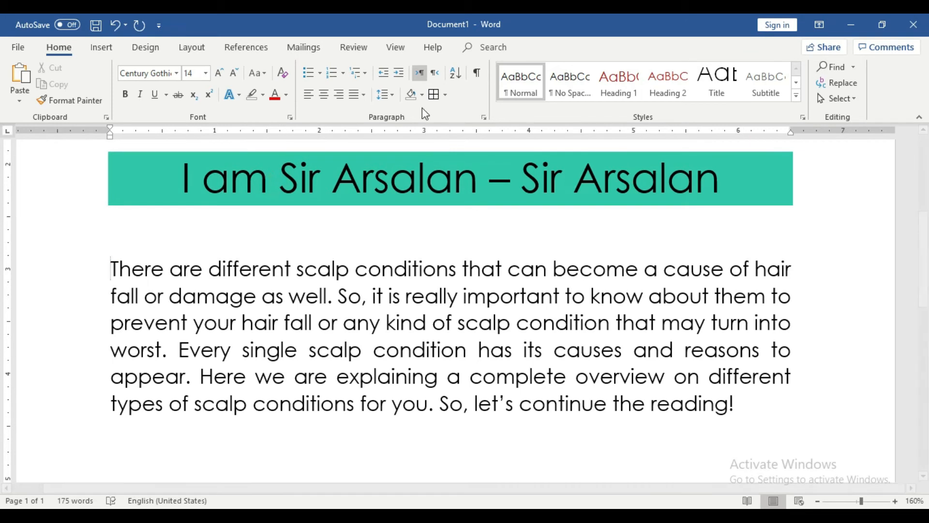
{"action": "left_click", "coordinate": [422, 95]}
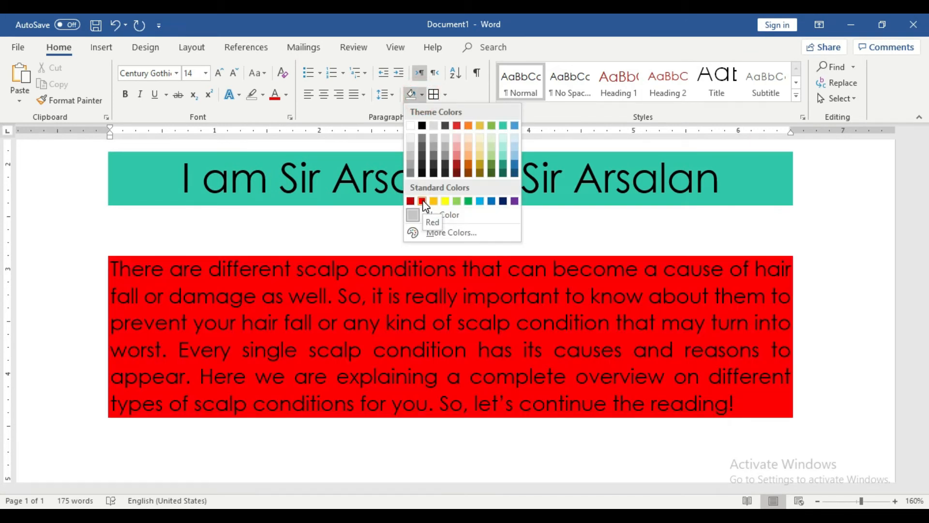
{"action": "left_click", "coordinate": [422, 200]}
{"action": "left_click", "coordinate": [718, 314]}
{"action": "left_click", "coordinate": [834, 285]}
{"action": "left_click", "coordinate": [817, 501]}
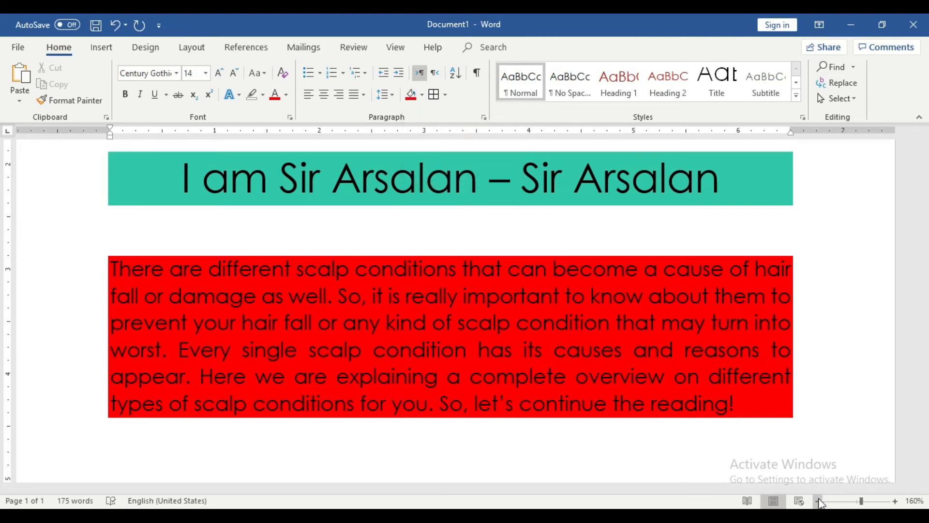
{"action": "left_click", "coordinate": [817, 501]}
{"action": "left_click", "coordinate": [817, 501]}
{"action": "left_click", "coordinate": [817, 501]}
{"action": "left_click", "coordinate": [818, 501]}
{"action": "scroll", "coordinate": [700, 380], "scroll_direction": "down", "scroll_amount": 2}
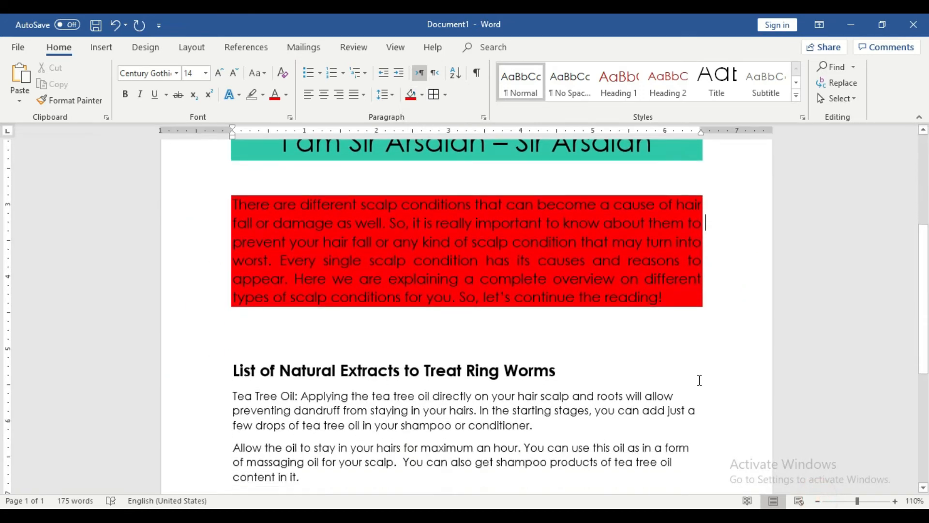
Step: Underline the heading 'List of Natural Extracts to Treat Ring Worms'
{"action": "left_click_drag", "start_coordinate": [562, 374], "coordinate": [234, 372]}
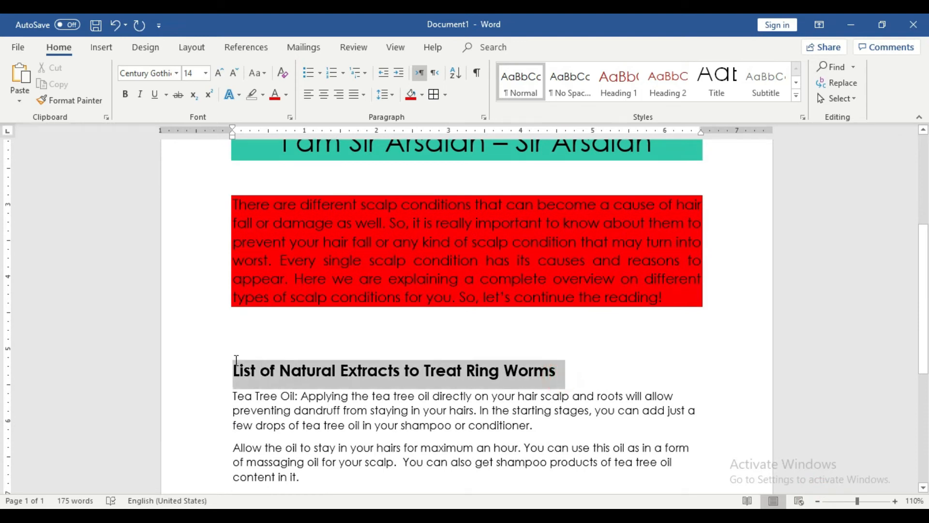
{"action": "left_click", "coordinate": [155, 94]}
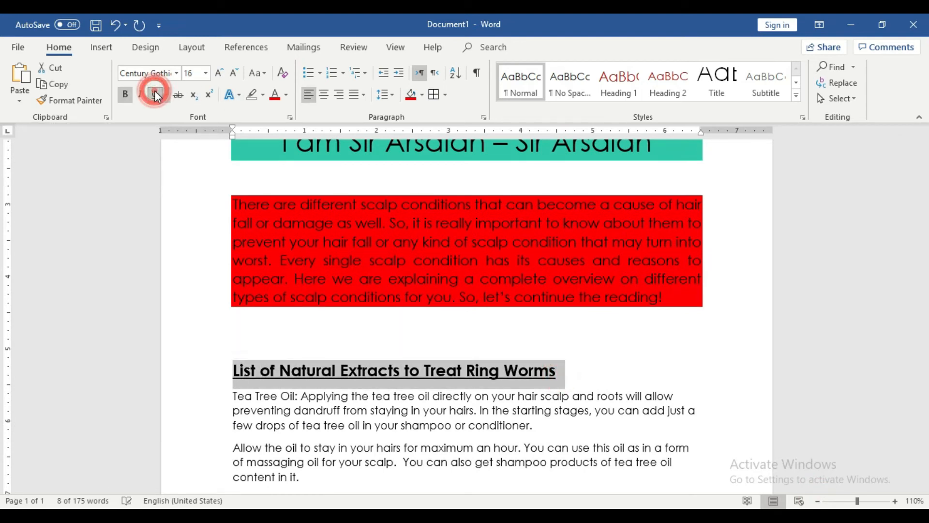
{"action": "left_click", "coordinate": [514, 426]}
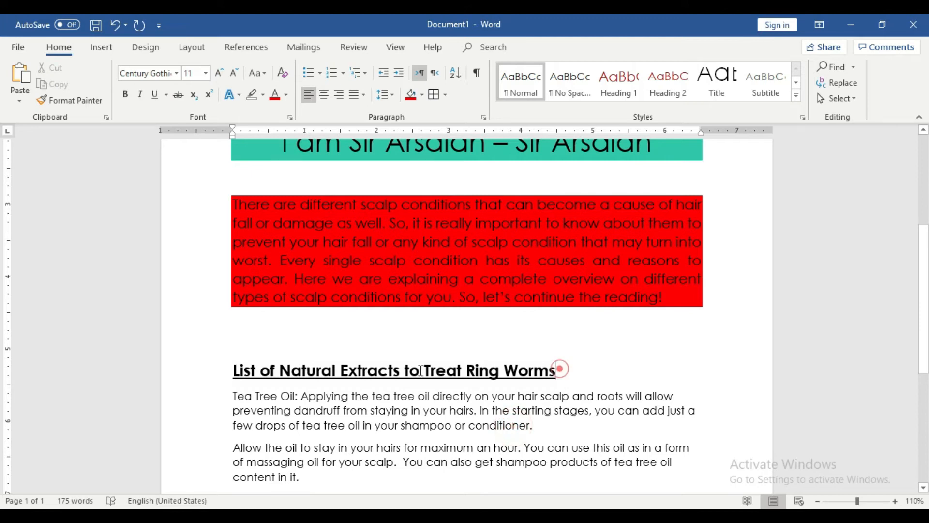
Step: Shade the heading with a full-width light-blue band
{"action": "left_click_drag", "start_coordinate": [560, 373], "coordinate": [237, 372]}
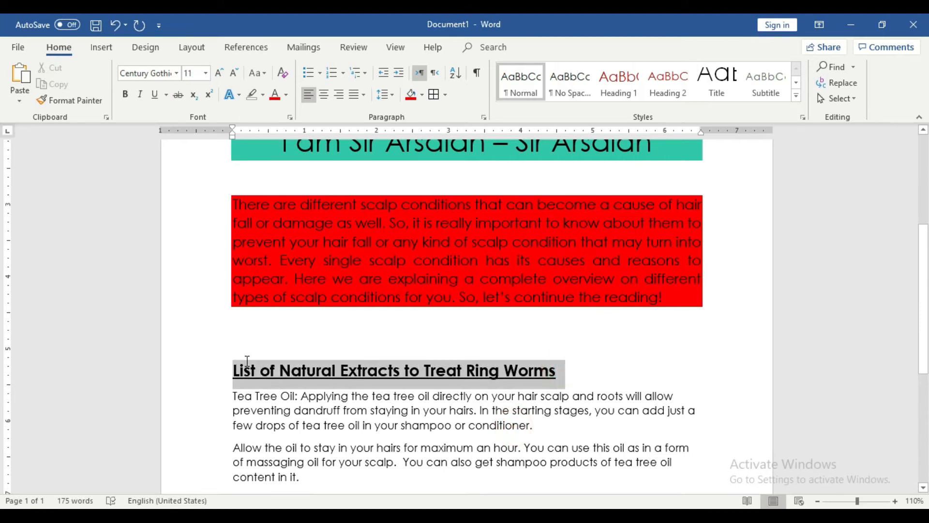
{"action": "left_click", "coordinate": [422, 94]}
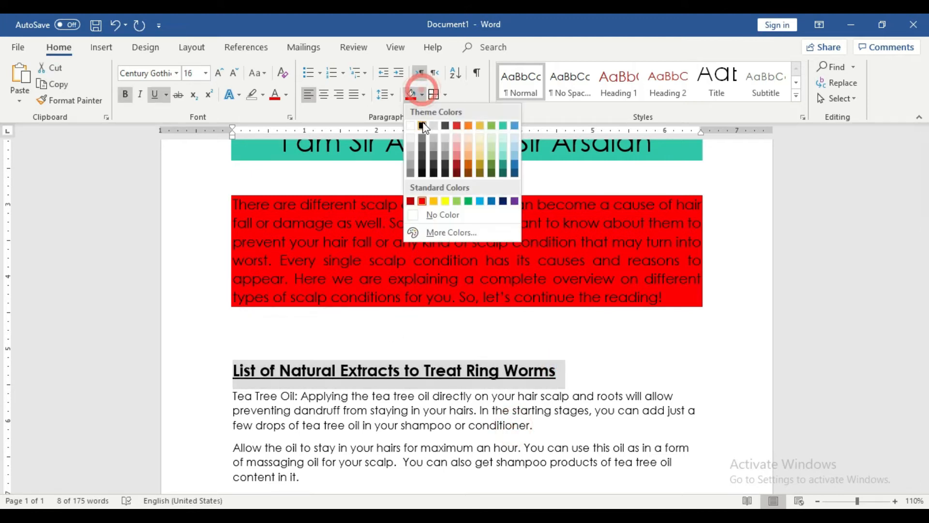
{"action": "left_click", "coordinate": [479, 201]}
{"action": "left_click", "coordinate": [571, 410]}
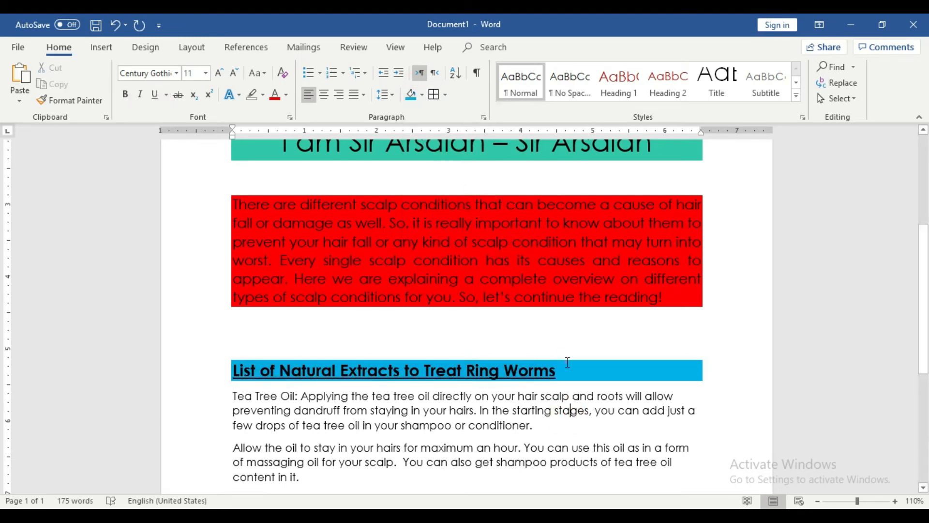
Step: Centre the heading, then add and erase 'Pakistan' after 'Worms'
{"action": "left_click_drag", "start_coordinate": [568, 363], "coordinate": [214, 357]}
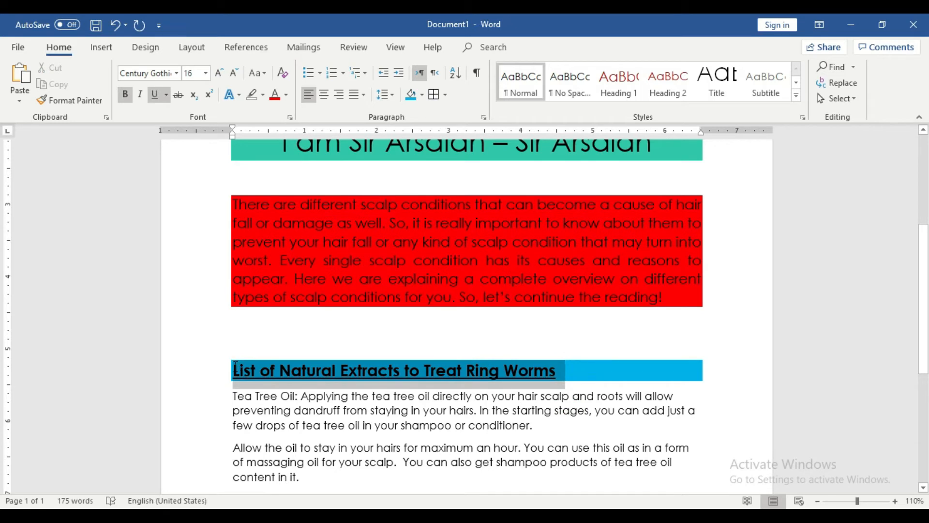
{"action": "left_click", "coordinate": [324, 95]}
{"action": "left_click", "coordinate": [496, 375]}
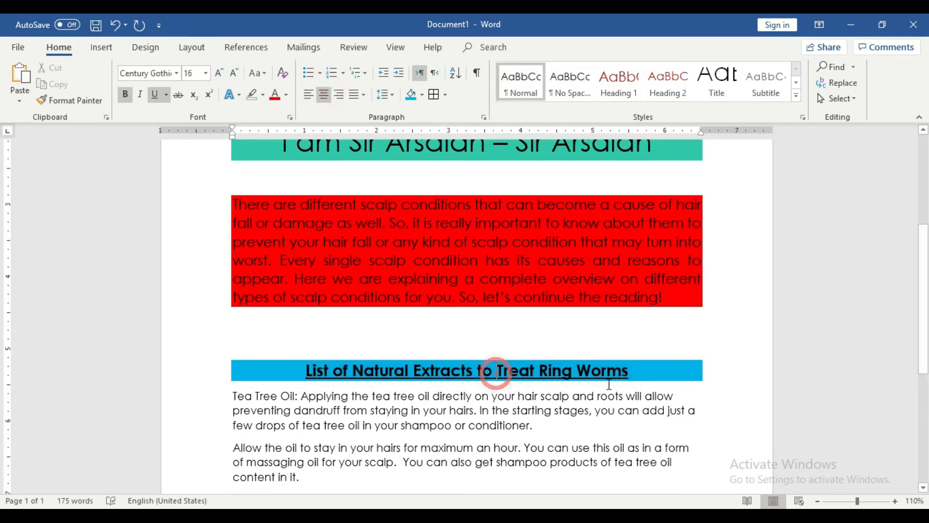
{"action": "left_click", "coordinate": [648, 368]}
{"action": "type", "text": "Pakis"}
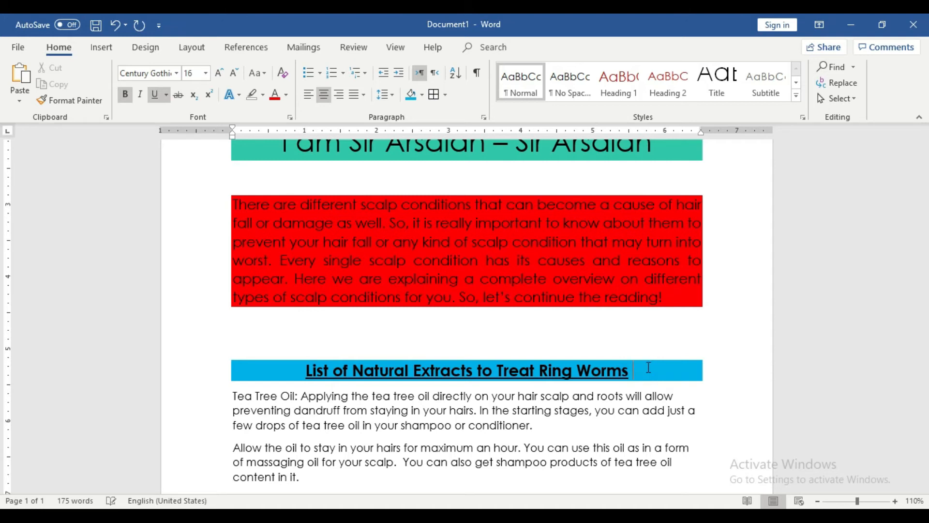
{"action": "type", "text": "tan"}
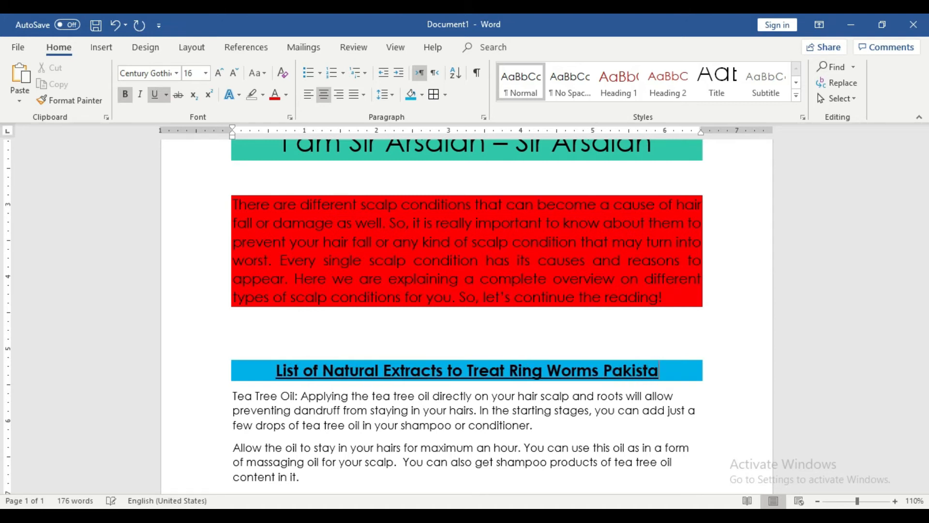
{"action": "key", "text": "BackSpace"}
{"action": "key", "text": "BackSpace"}
{"action": "key", "text": "BackSpace"}
{"action": "key", "text": "BackSpace"}
{"action": "key", "text": "BackSpace"}
{"action": "key", "text": "BackSpace"}
{"action": "key", "text": "BackSpace"}
{"action": "key", "text": "BackSpace"}
{"action": "key", "text": "BackSpace"}
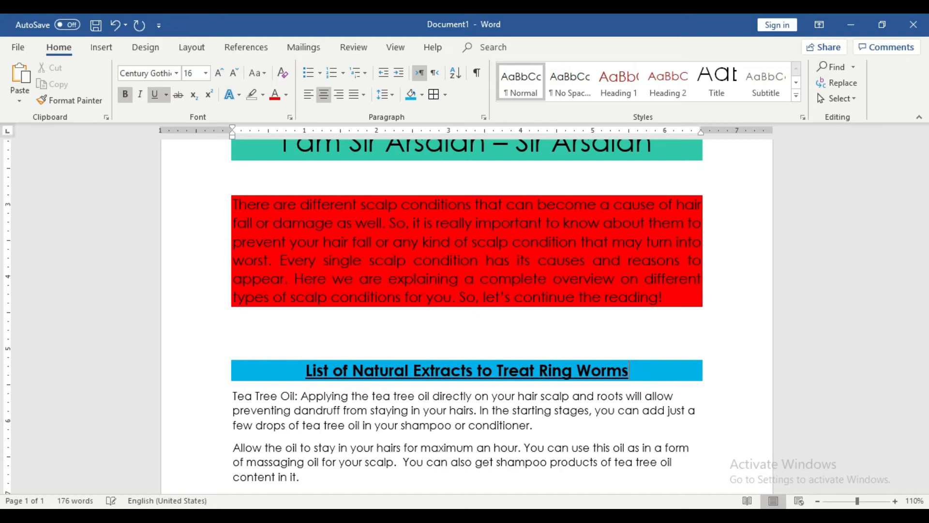
Step: Return the heading to left alignment
{"action": "left_click", "coordinate": [643, 305]}
{"action": "scroll", "coordinate": [637, 334], "scroll_direction": "up", "scroll_amount": 3}
{"action": "scroll", "coordinate": [625, 358], "scroll_direction": "down", "scroll_amount": 2}
{"action": "scroll", "coordinate": [624, 358], "scroll_direction": "down", "scroll_amount": 2}
{"action": "left_click_drag", "start_coordinate": [644, 331], "coordinate": [306, 335]}
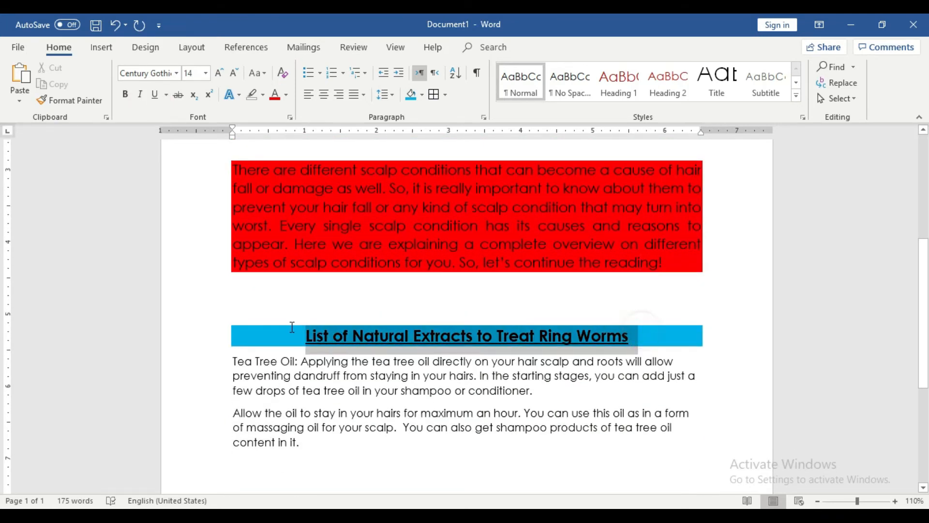
{"action": "left_click", "coordinate": [311, 94]}
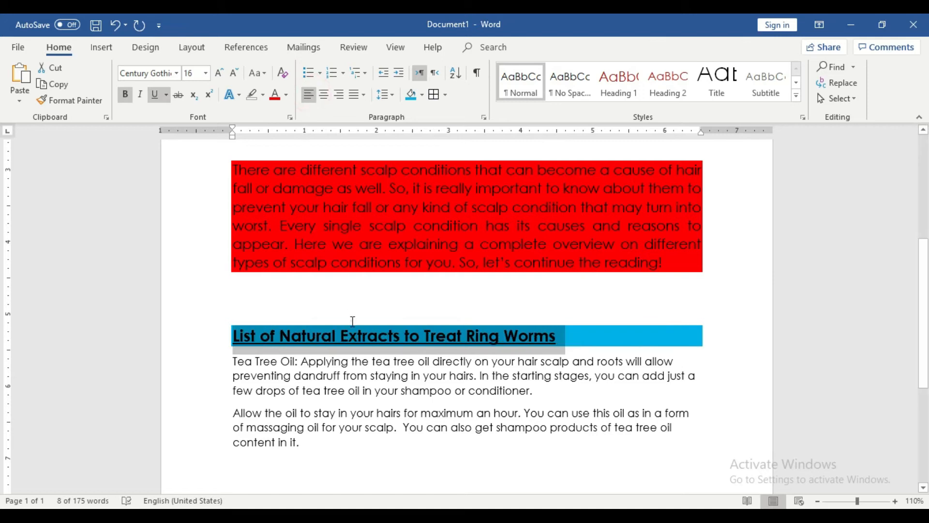
{"action": "left_click", "coordinate": [352, 316]}
{"action": "scroll", "coordinate": [357, 332], "scroll_direction": "down", "scroll_amount": 1}
{"action": "mouse_move", "coordinate": [235, 328]}
{"action": "left_mouse_down"}
{"action": "mouse_move", "coordinate": [536, 358]}
{"action": "mouse_move", "coordinate": [544, 406]}
{"action": "left_mouse_up"}
{"action": "left_click", "coordinate": [421, 93]}
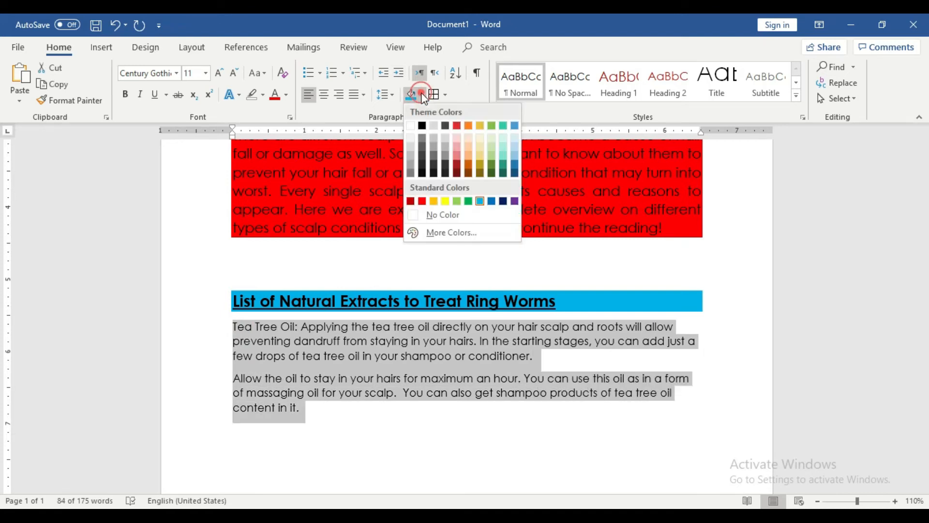
{"action": "left_click", "coordinate": [445, 173]}
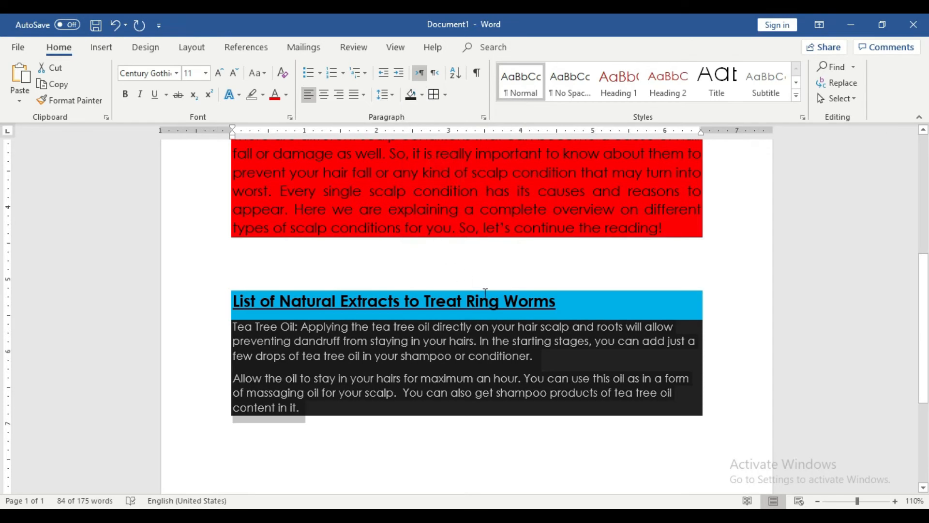
{"action": "key", "text": "ctrl+z"}
{"action": "left_click", "coordinate": [504, 344]}
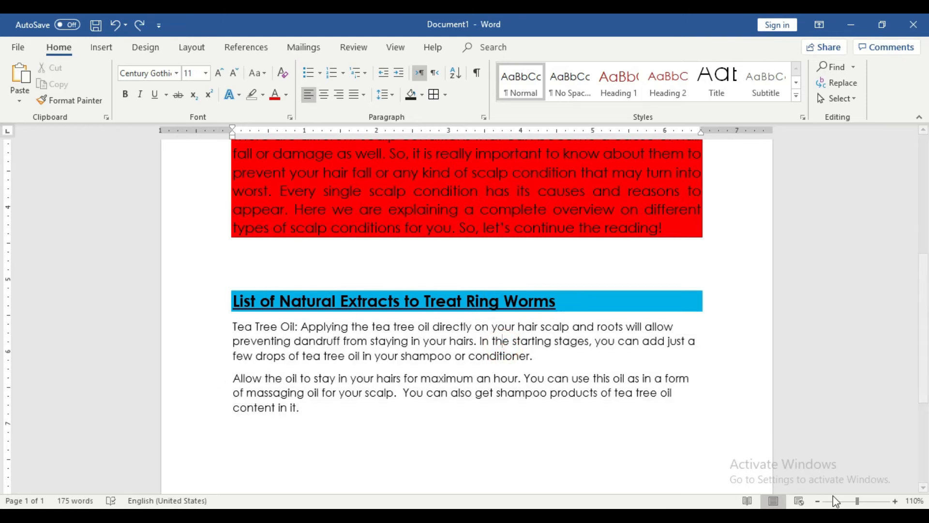
Step: At 120% zoom, select both Tea Tree Oil paragraphs and bring up the shading colours
{"action": "left_click", "coordinate": [895, 501]}
{"action": "scroll", "coordinate": [334, 281], "scroll_direction": "down", "scroll_amount": 3}
{"action": "scroll", "coordinate": [242, 291], "scroll_direction": "up", "scroll_amount": 3}
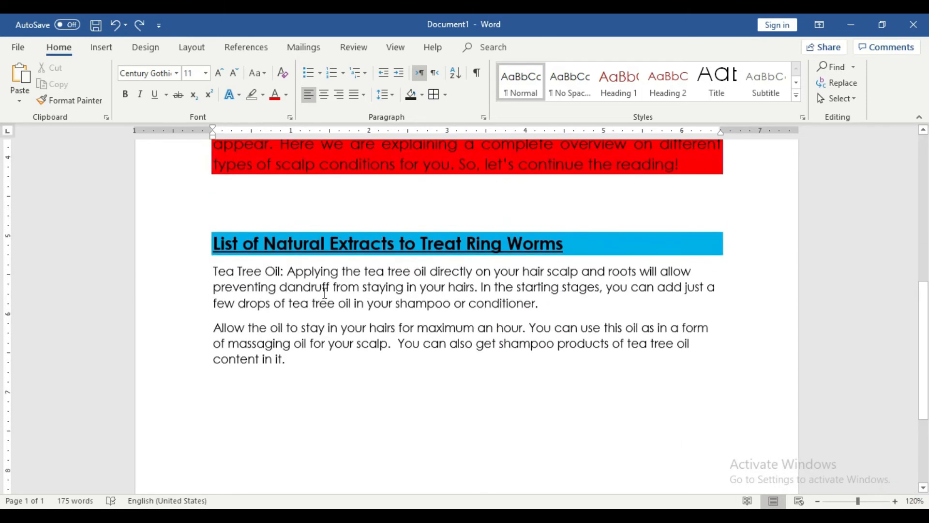
{"action": "left_click_drag", "start_coordinate": [215, 288], "coordinate": [346, 370]}
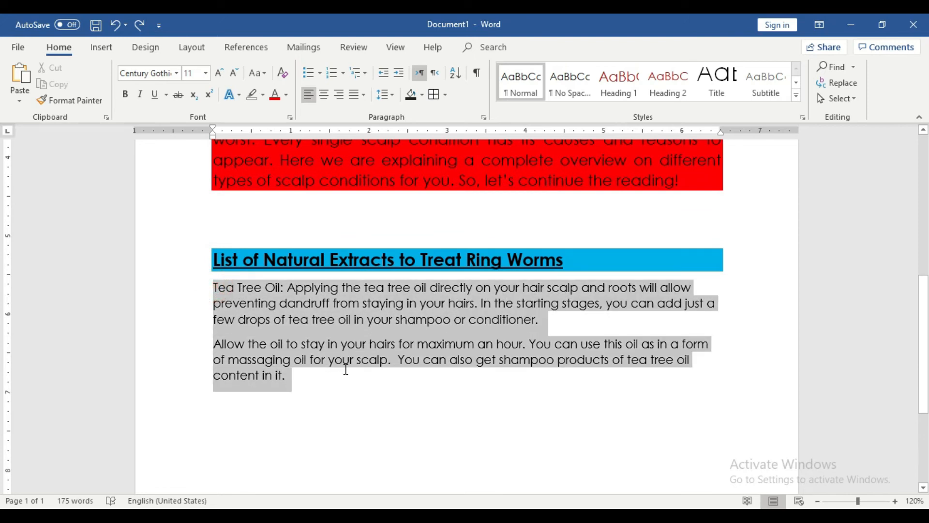
{"action": "left_click", "coordinate": [349, 386]}
{"action": "left_click_drag", "start_coordinate": [303, 377], "coordinate": [214, 287]}
{"action": "left_click", "coordinate": [311, 365]}
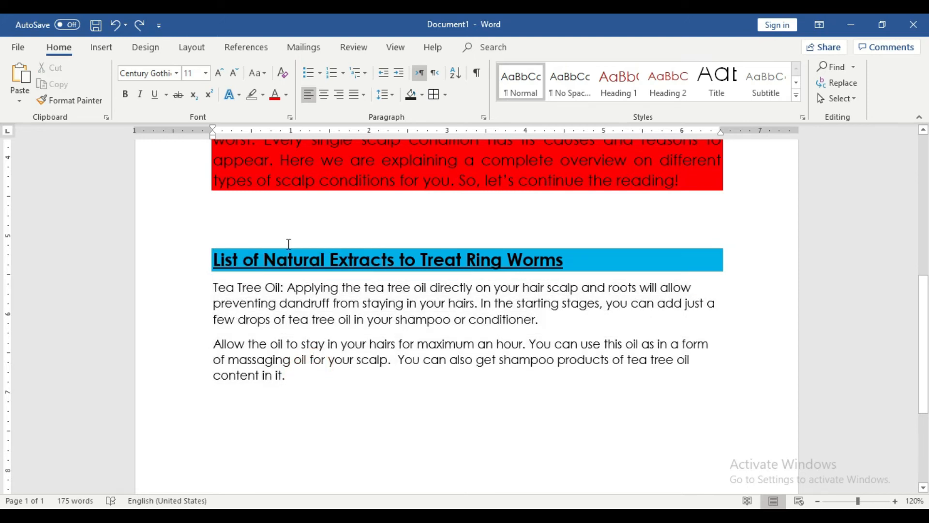
{"action": "mouse_move", "coordinate": [300, 379]}
{"action": "left_mouse_down"}
{"action": "mouse_move", "coordinate": [218, 304]}
{"action": "mouse_move", "coordinate": [213, 288]}
{"action": "left_mouse_up"}
{"action": "left_click", "coordinate": [422, 95]}
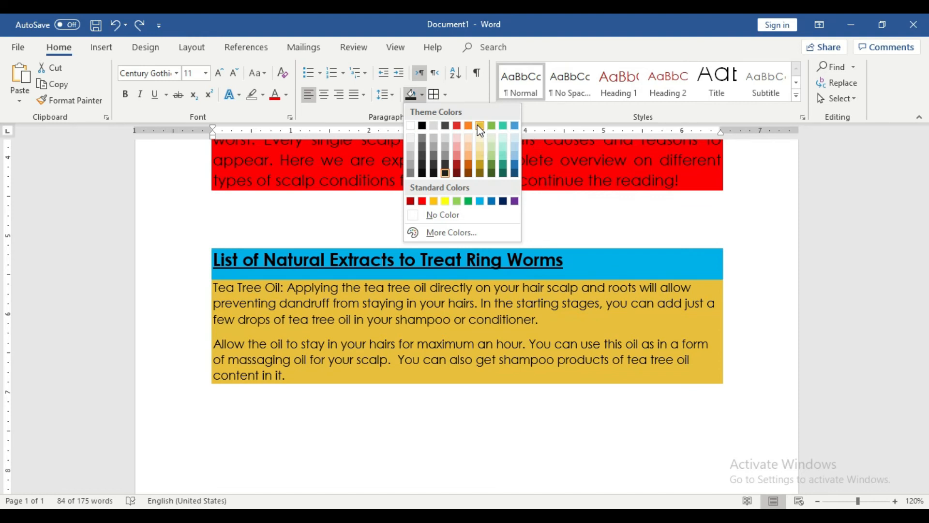
Step: Apply gold shading to the Tea Tree Oil paragraphs and start a new line after 'conditioner.'
{"action": "left_click", "coordinate": [479, 127]}
{"action": "left_click", "coordinate": [468, 363]}
{"action": "left_click", "coordinate": [555, 319]}
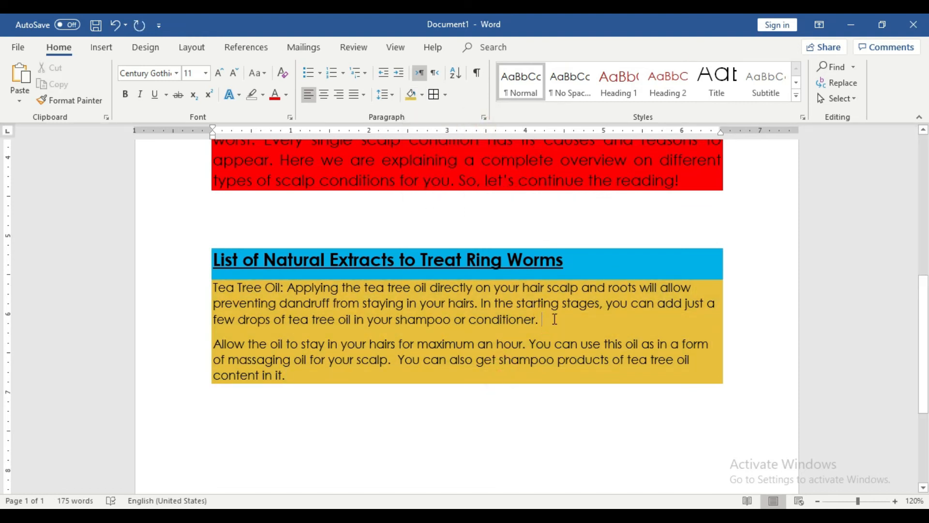
{"action": "key", "text": "Return"}
{"action": "type", "text": "asdasd"}
{"action": "key", "text": "BackSpace"}
{"action": "key", "text": "BackSpace"}
{"action": "key", "text": "BackSpace"}
{"action": "key", "text": "BackSpace"}
{"action": "key", "text": "BackSpace"}
{"action": "key", "text": "BackSpace"}
{"action": "key", "text": "BackSpace"}
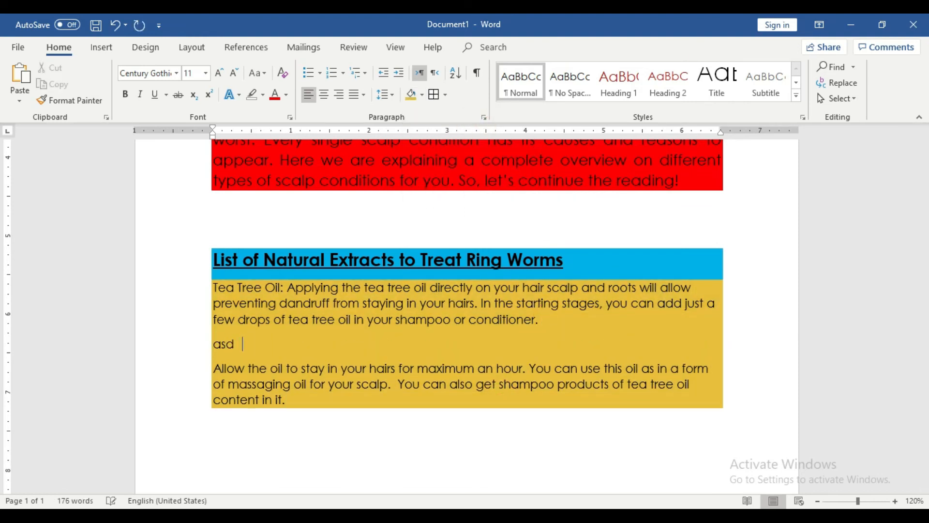
Step: Append the person's name after 'content in it.' and accept the spelling suggestion
{"action": "left_click", "coordinate": [363, 403]}
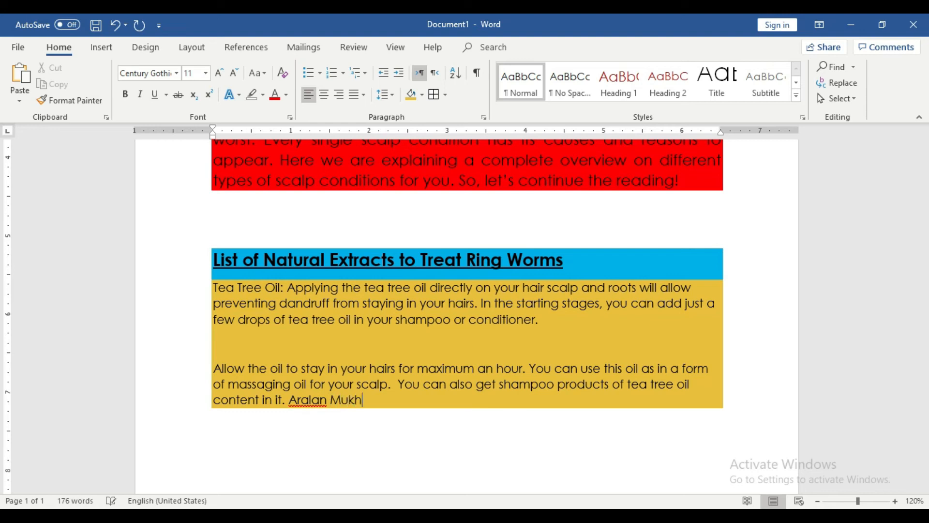
{"action": "right_click", "coordinate": [319, 404]}
{"action": "left_click", "coordinate": [368, 247]}
Step: Delete the stray empty paragraph below 'conditioner.'
{"action": "left_click", "coordinate": [418, 402]}
{"action": "left_click", "coordinate": [313, 332]}
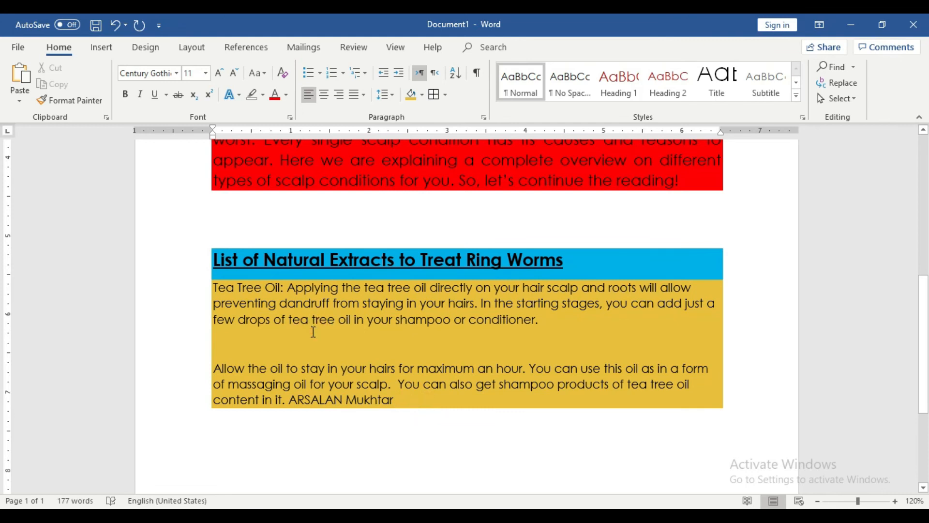
{"action": "left_click", "coordinate": [317, 346]}
{"action": "key", "text": "BackSpace"}
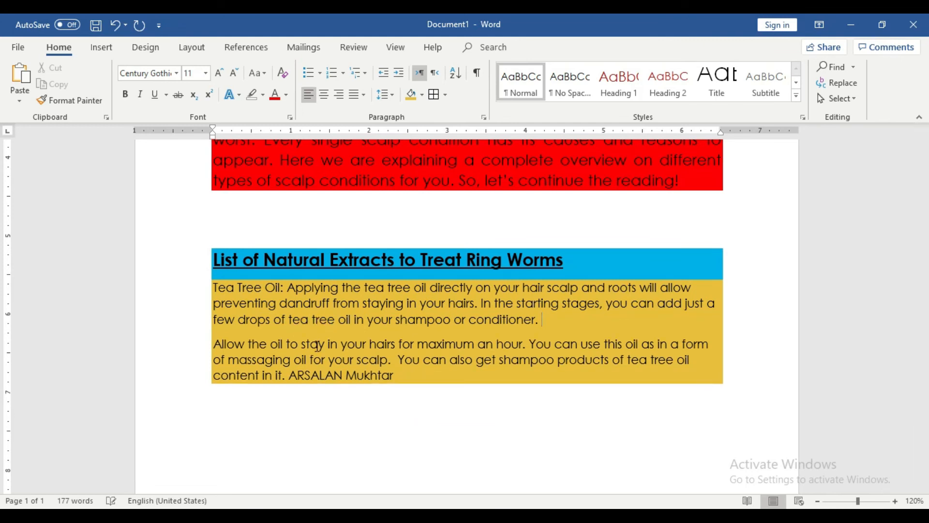
Step: Select the top title line and bring up the More Colors shading picker
{"action": "scroll", "coordinate": [390, 241], "scroll_direction": "up", "scroll_amount": 8}
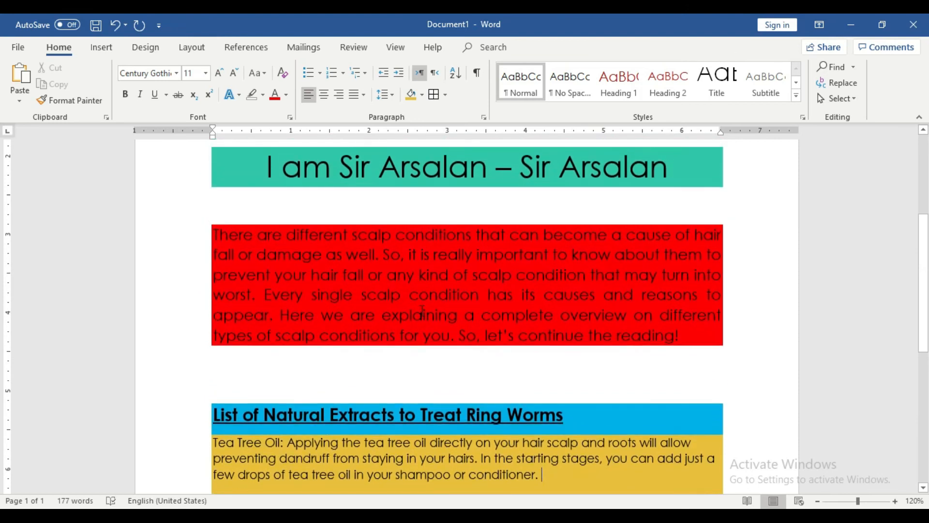
{"action": "scroll", "coordinate": [422, 310], "scroll_direction": "down", "scroll_amount": 10}
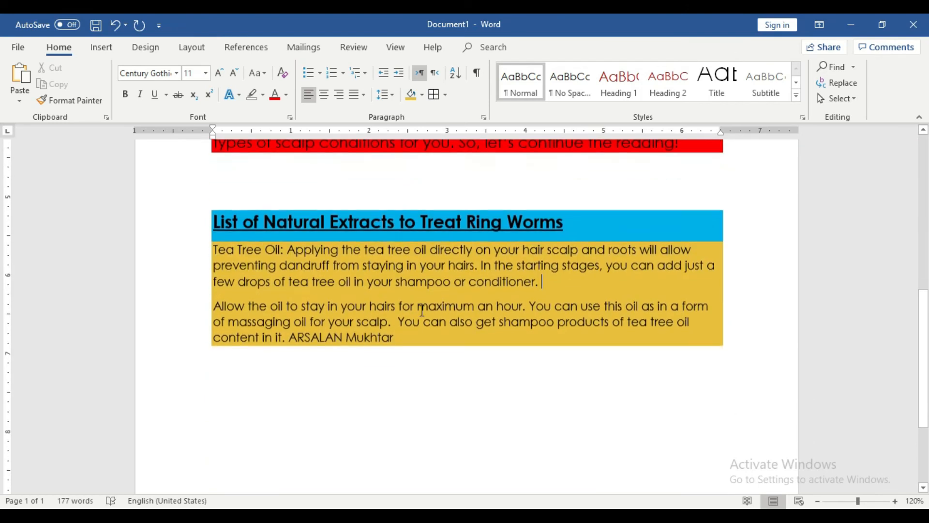
{"action": "scroll", "coordinate": [422, 311], "scroll_direction": "up", "scroll_amount": 10}
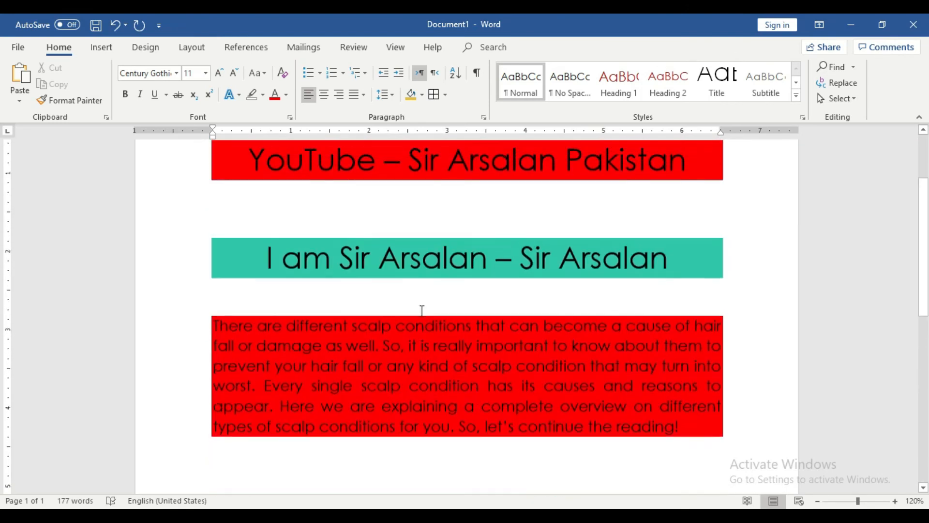
{"action": "left_click_drag", "start_coordinate": [690, 277], "coordinate": [247, 272]}
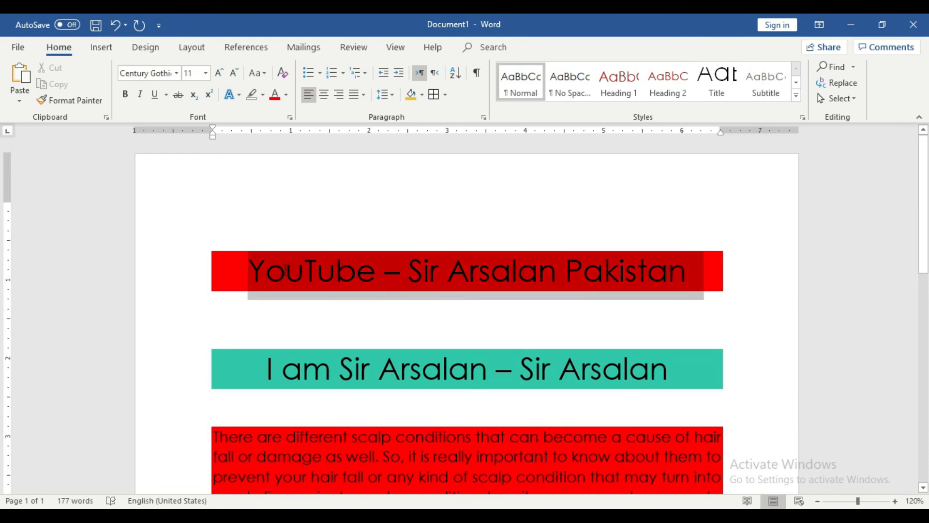
{"action": "left_click", "coordinate": [422, 95]}
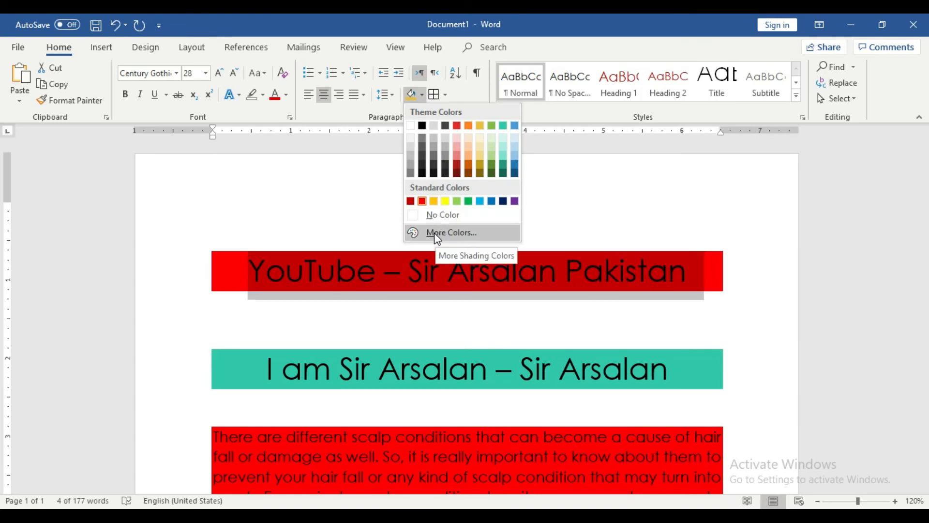
{"action": "left_click", "coordinate": [462, 241]}
Step: Pick a blue hexagon on the Standard tab and apply it as the title shading
{"action": "left_click_drag", "start_coordinate": [364, 269], "coordinate": [539, 184]}
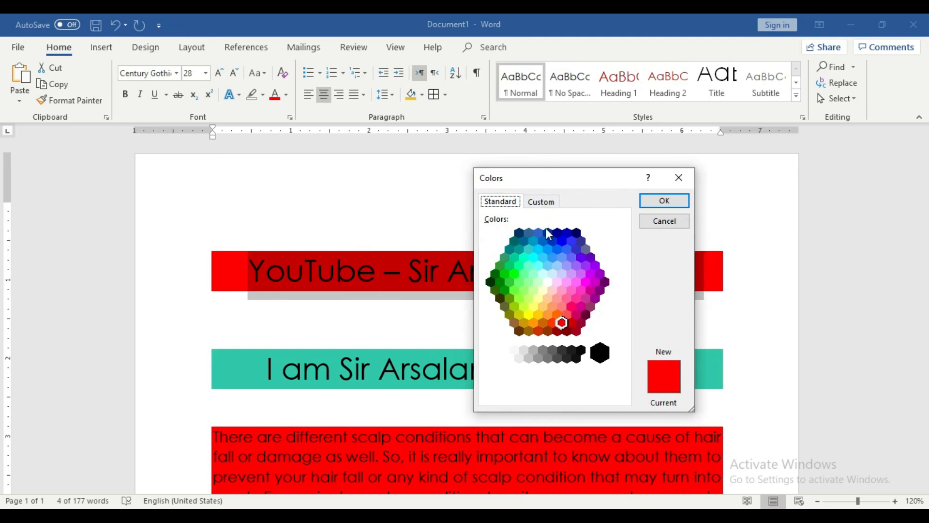
{"action": "left_click", "coordinate": [541, 202]}
{"action": "left_click", "coordinate": [501, 197]}
{"action": "left_click", "coordinate": [563, 264]}
{"action": "left_click", "coordinate": [584, 281]}
{"action": "left_click", "coordinate": [583, 305]}
{"action": "left_click", "coordinate": [529, 278]}
{"action": "left_click", "coordinate": [552, 257]}
{"action": "left_click", "coordinate": [571, 258]}
{"action": "left_click", "coordinate": [565, 240]}
{"action": "left_click", "coordinate": [562, 272]}
{"action": "left_click", "coordinate": [570, 243]}
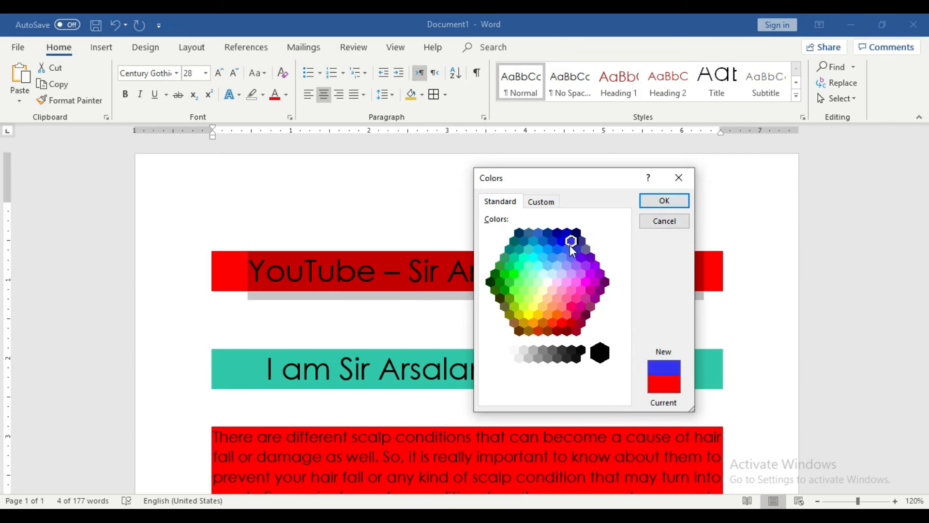
{"action": "left_click", "coordinate": [664, 201]}
{"action": "left_click", "coordinate": [668, 275]}
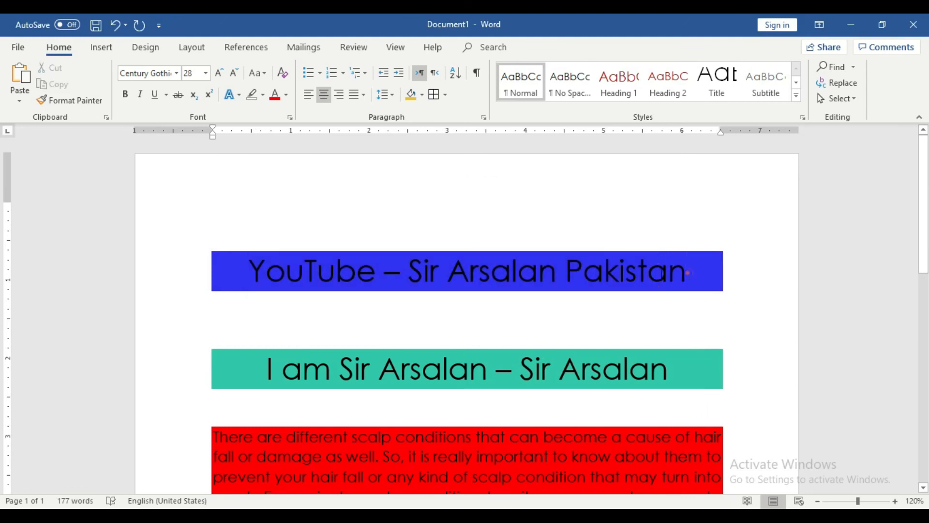
Step: Replace the blue title shading with custom bright green RGB 51, 255, 61
{"action": "left_click_drag", "start_coordinate": [688, 272], "coordinate": [247, 271]}
{"action": "left_click", "coordinate": [422, 94]}
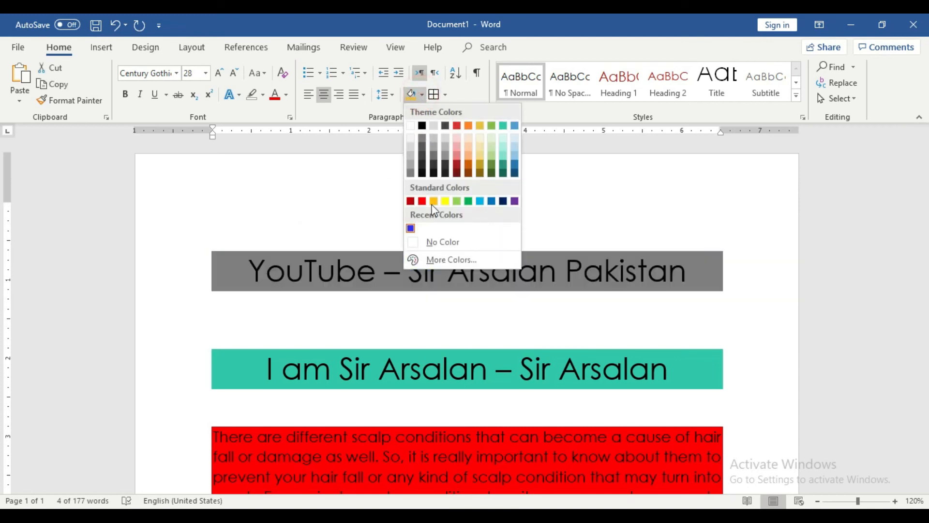
{"action": "left_click", "coordinate": [453, 260]}
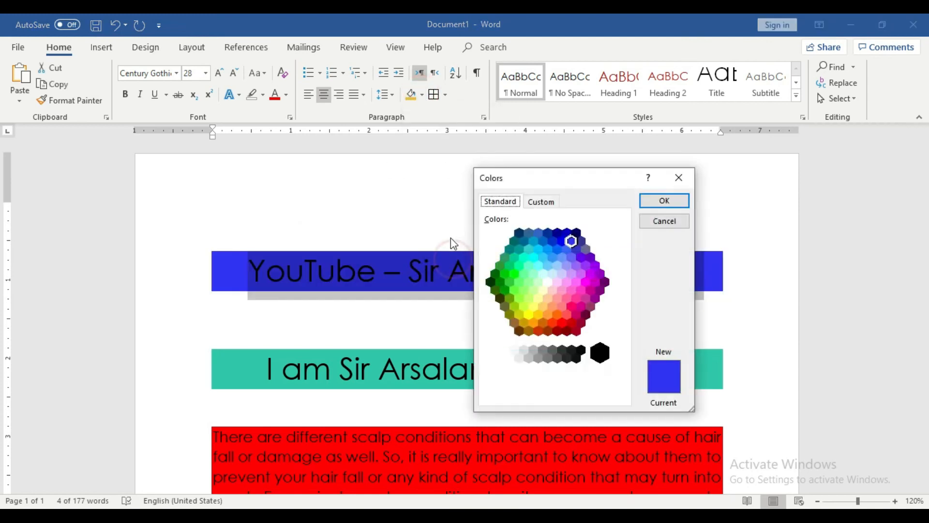
{"action": "left_click", "coordinate": [542, 201]}
{"action": "left_click", "coordinate": [542, 270]}
{"action": "left_click", "coordinate": [521, 248]}
{"action": "left_click", "coordinate": [525, 239]}
{"action": "left_click", "coordinate": [526, 232]}
{"action": "left_click", "coordinate": [507, 245]}
{"action": "left_click_drag", "start_coordinate": [507, 246], "coordinate": [525, 220]}
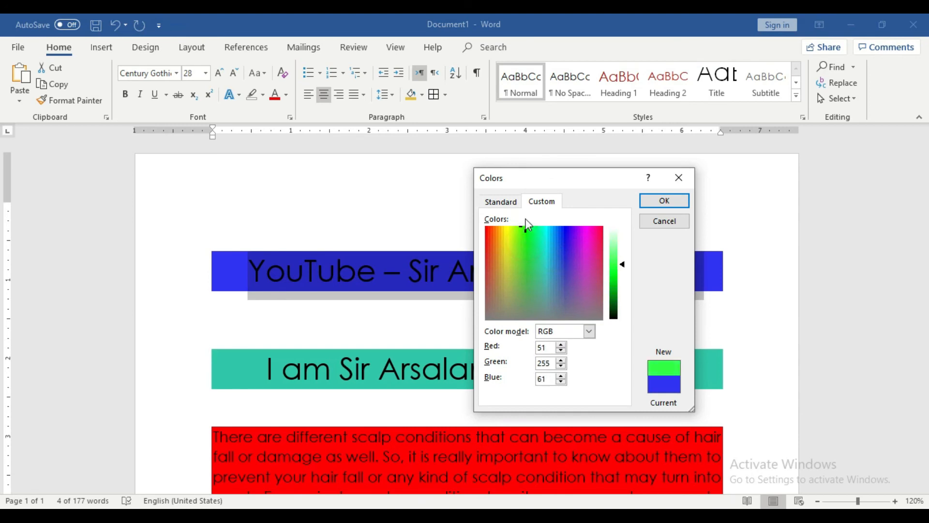
{"action": "left_click", "coordinate": [646, 201]}
{"action": "left_click", "coordinate": [706, 271]}
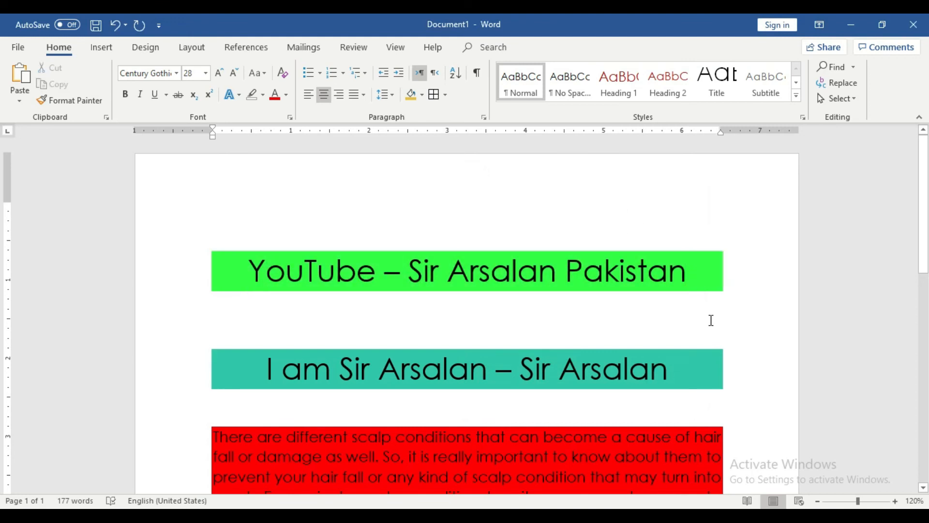
Step: Set the whole title text's font colour to the dark orange theme colour
{"action": "left_click_drag", "start_coordinate": [250, 271], "coordinate": [684, 270]}
{"action": "left_click", "coordinate": [625, 269]}
{"action": "left_click_drag", "start_coordinate": [688, 275], "coordinate": [270, 270]}
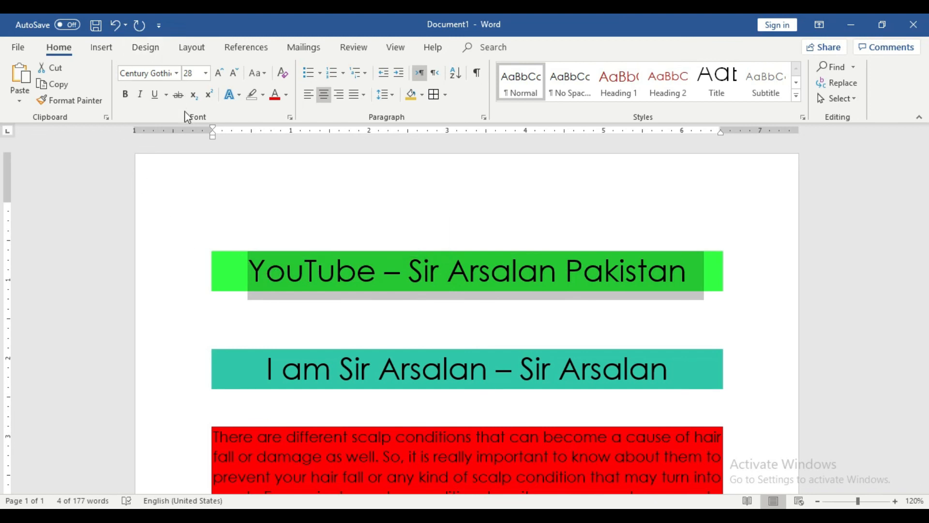
{"action": "left_click", "coordinate": [286, 96]}
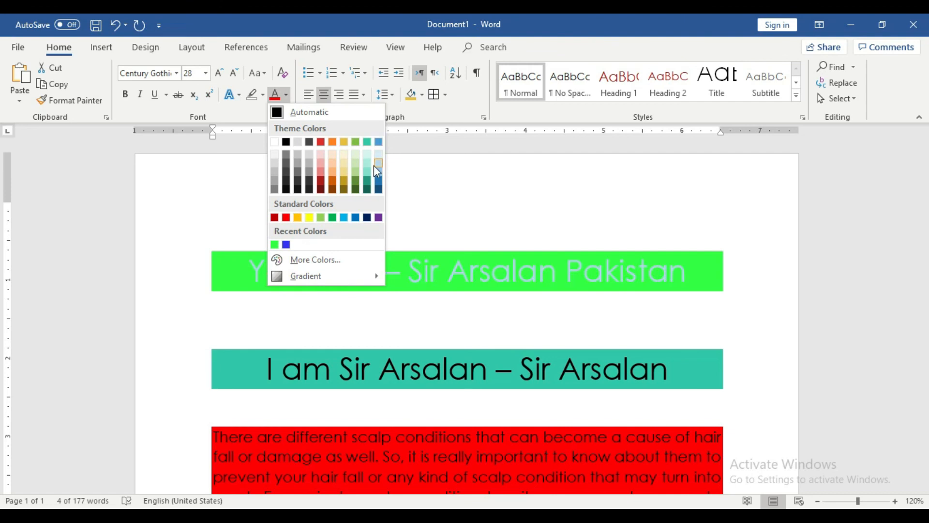
{"action": "left_click", "coordinate": [333, 190]}
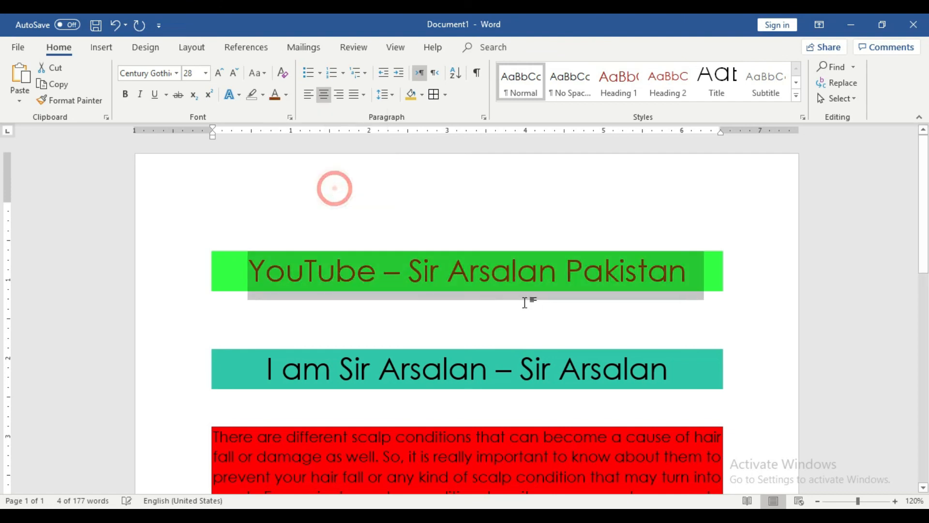
{"action": "left_click", "coordinate": [533, 301]}
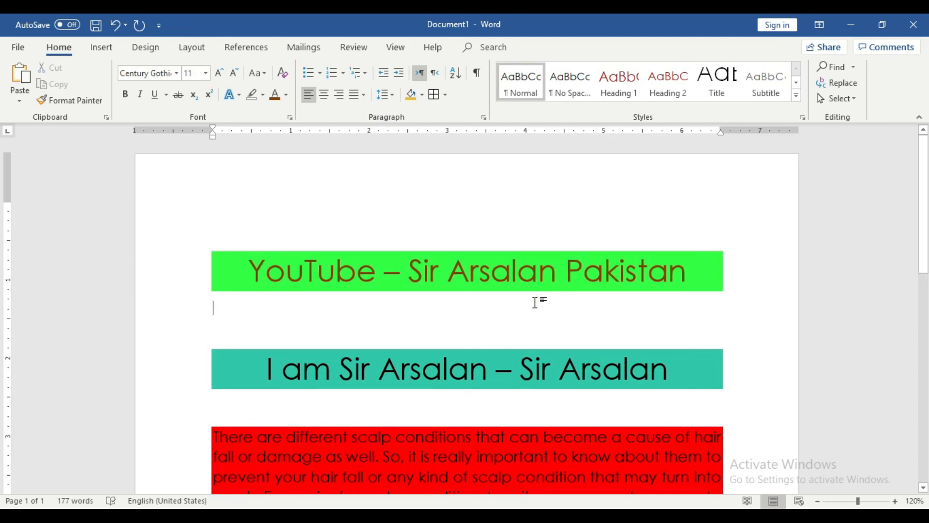